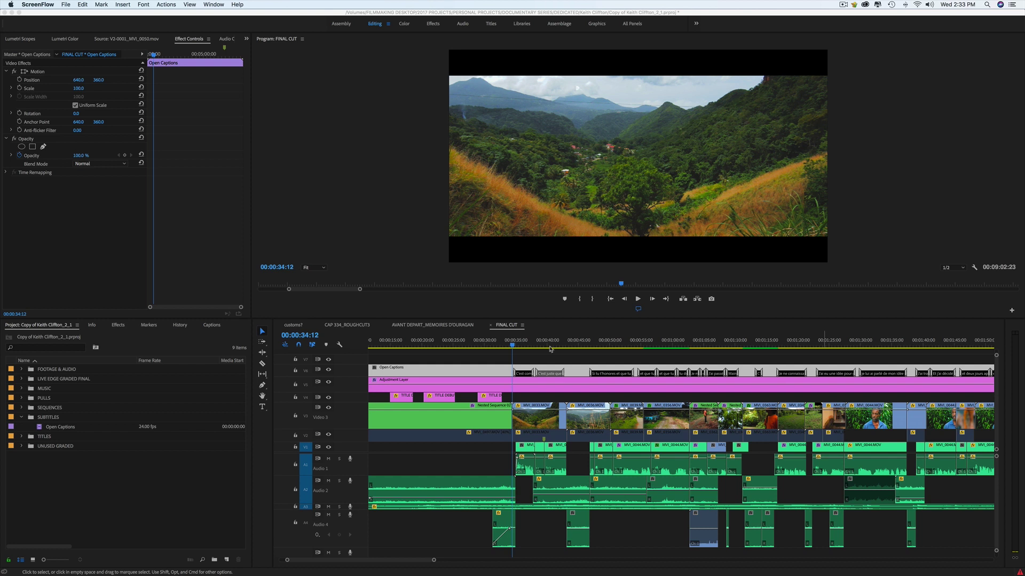
Step: Preview the French captions over FINAL CUT from a subtitle point, then stop playback
click(513, 346)
click(514, 346)
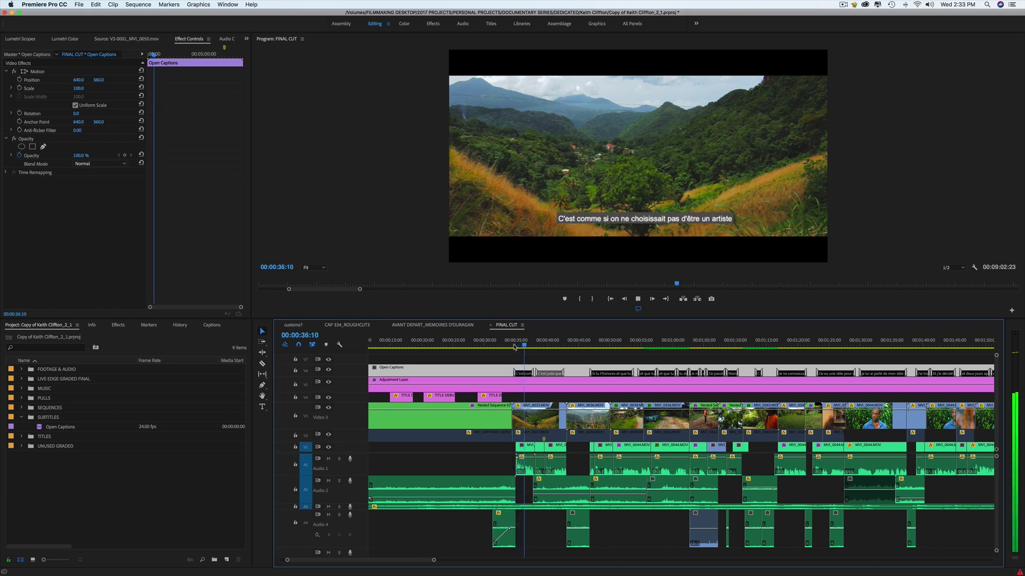
key(XF86AudioRaiseVolume)
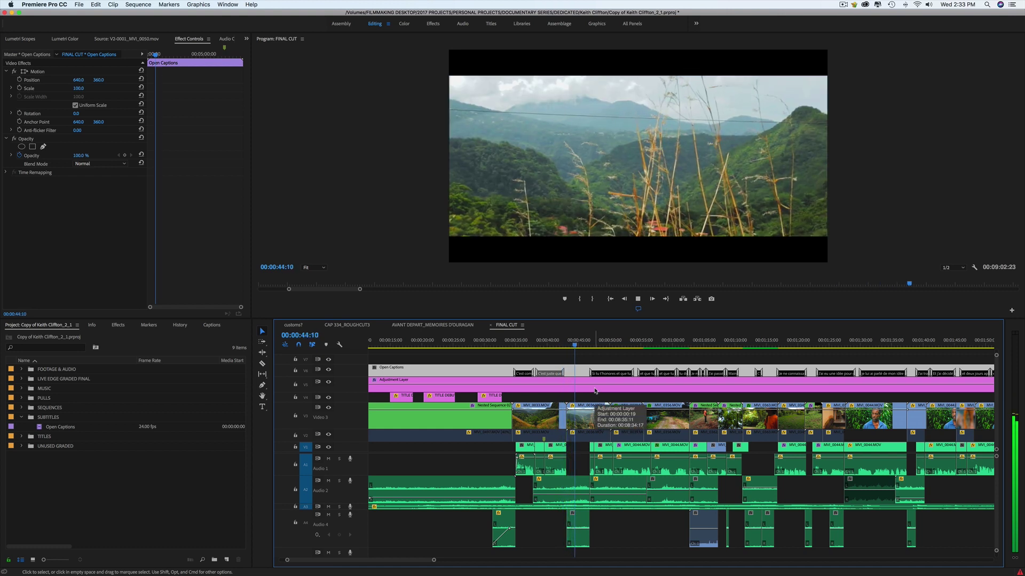
key(space)
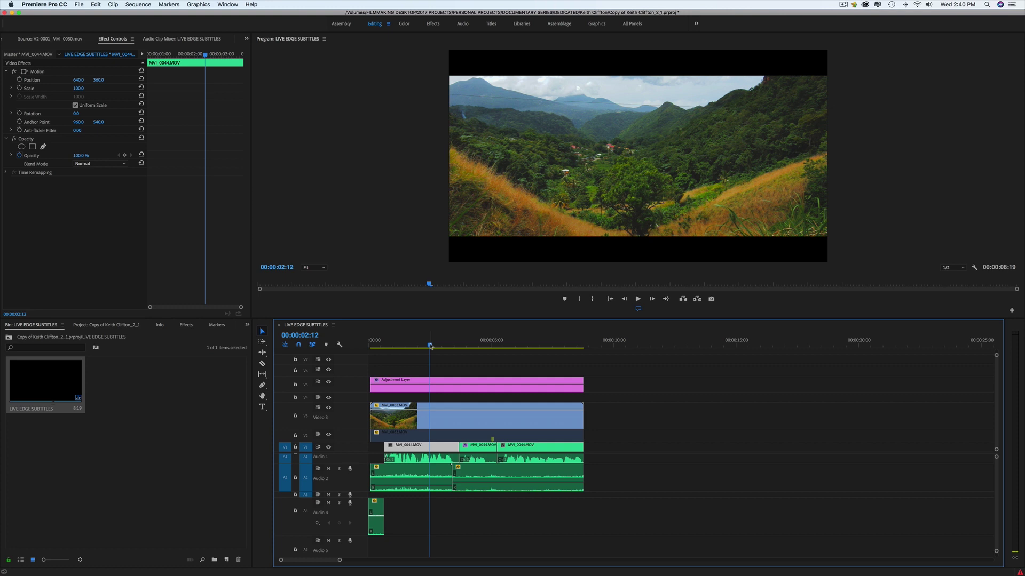
Step: Move the playhead to about 3 seconds and dismiss a captions item started from the File menu
drag(430, 346, 458, 347)
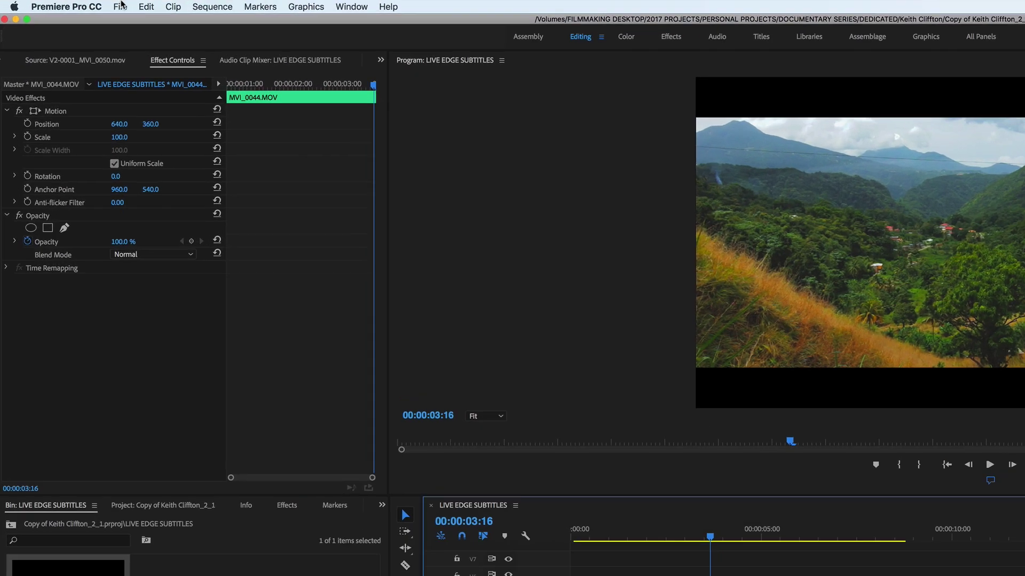
click(78, 4)
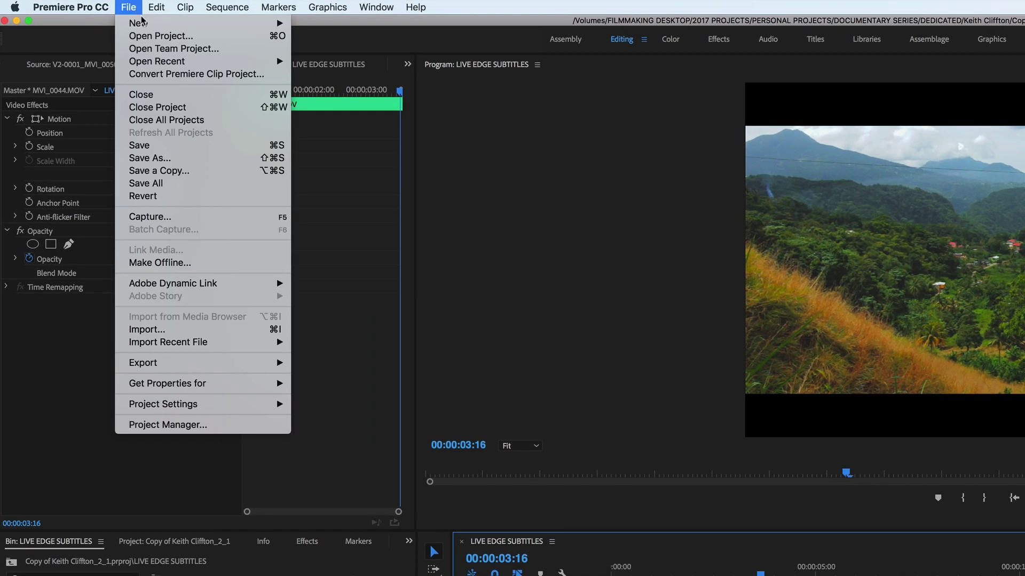
mouse_move(144, 23)
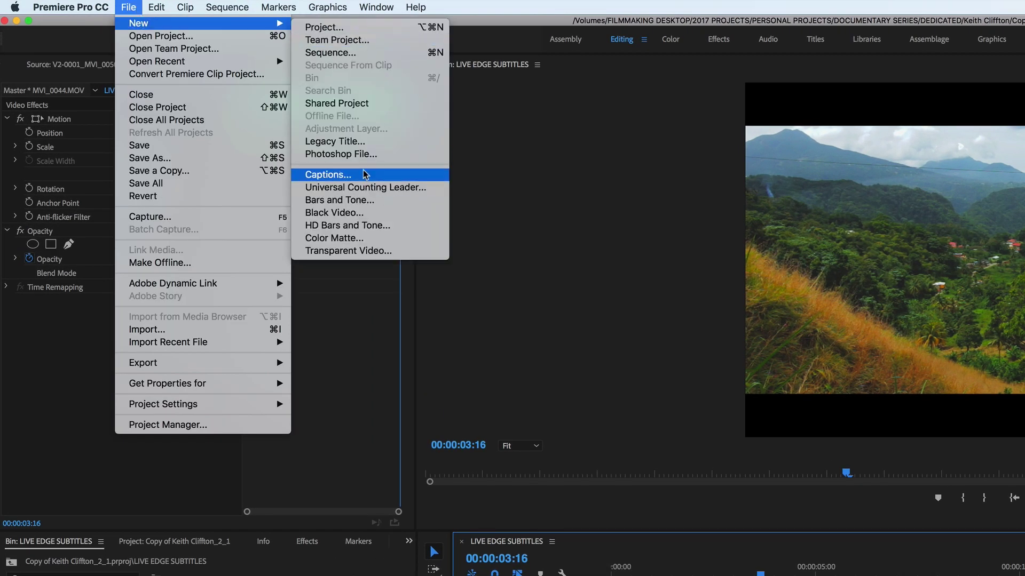
click(377, 174)
key(Return)
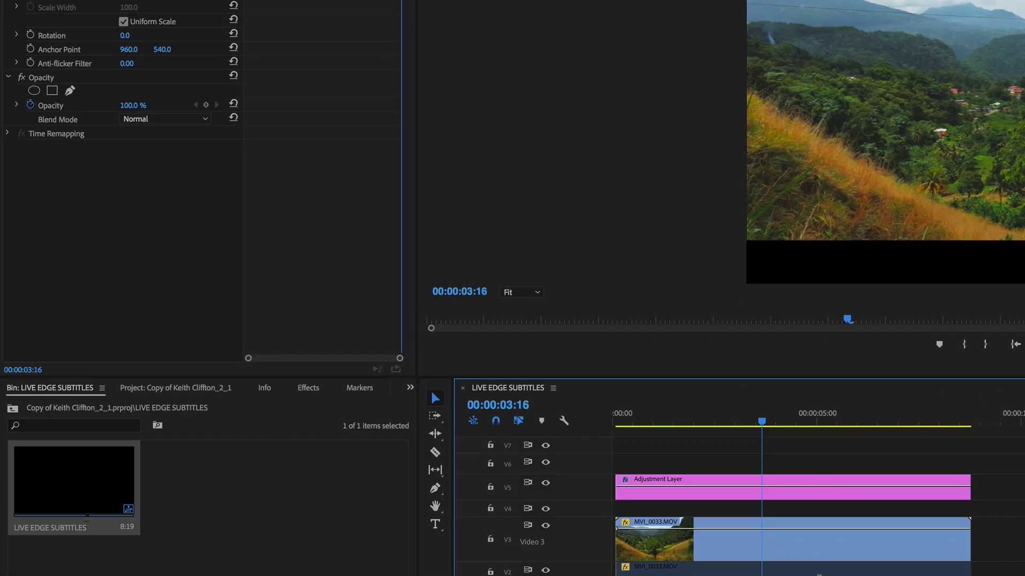
Step: Create an Open Captions item at 24.00 fps from the bin's New Item menu
click(353, 575)
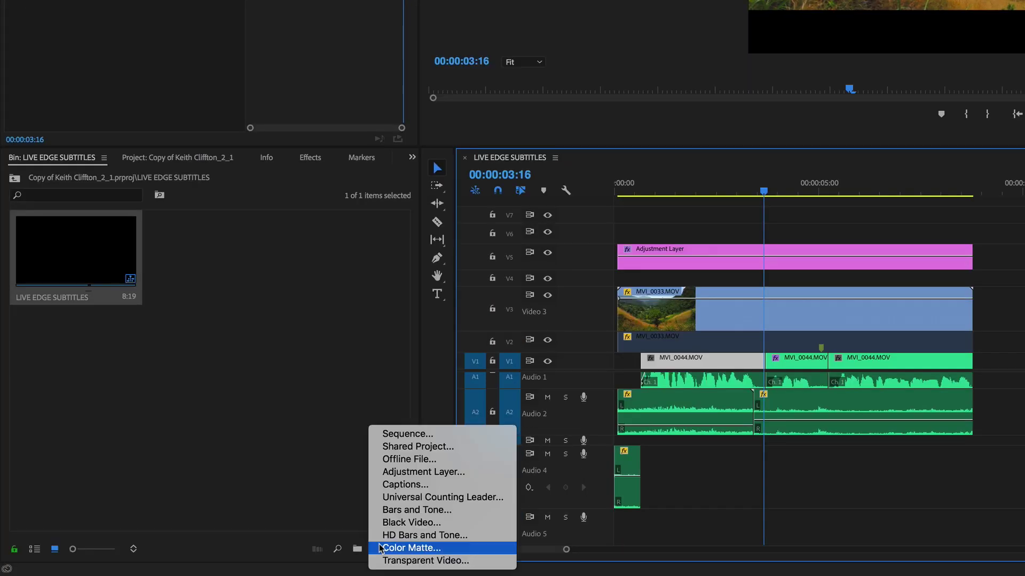
click(398, 484)
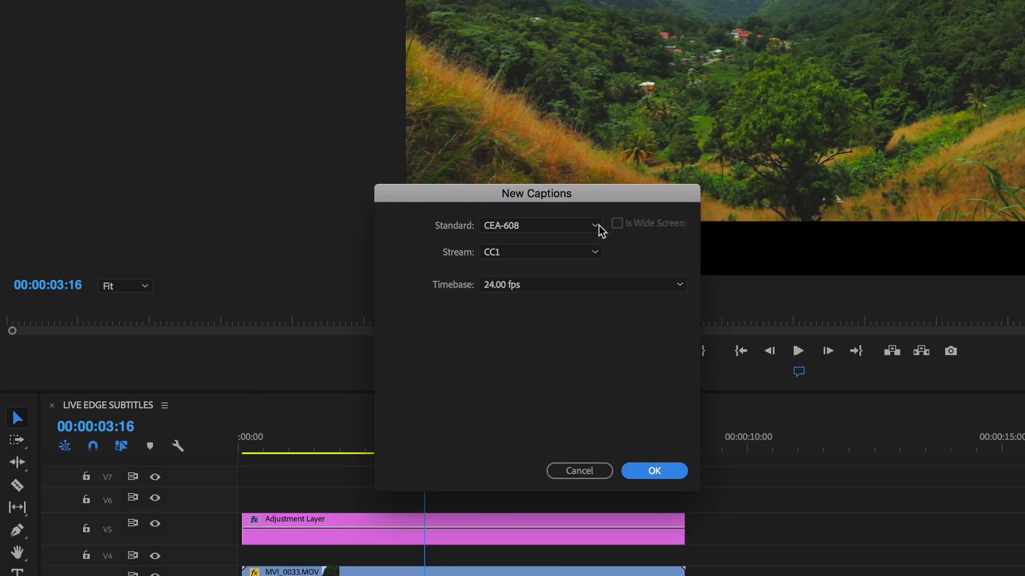
click(595, 226)
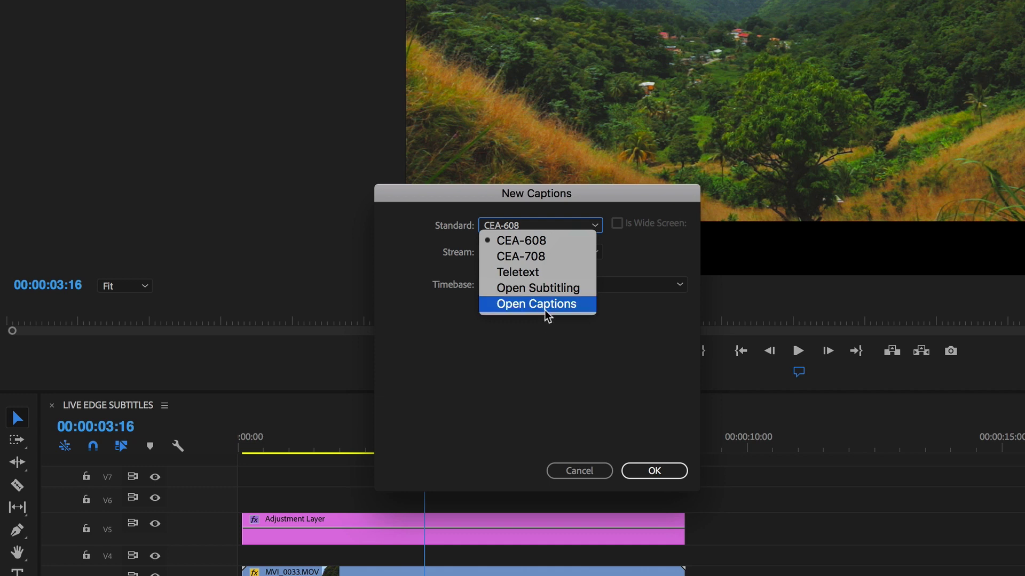
click(545, 309)
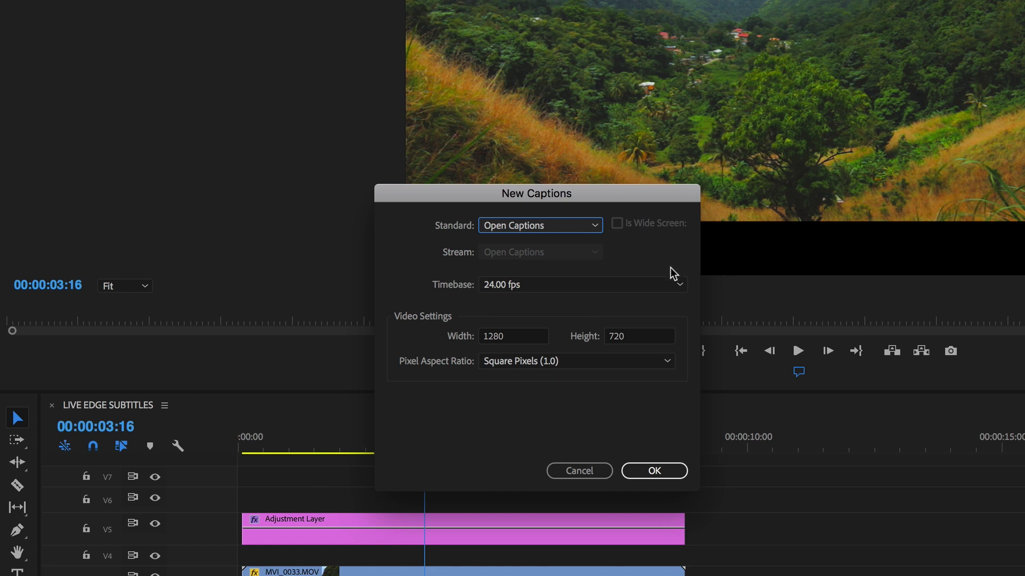
click(682, 286)
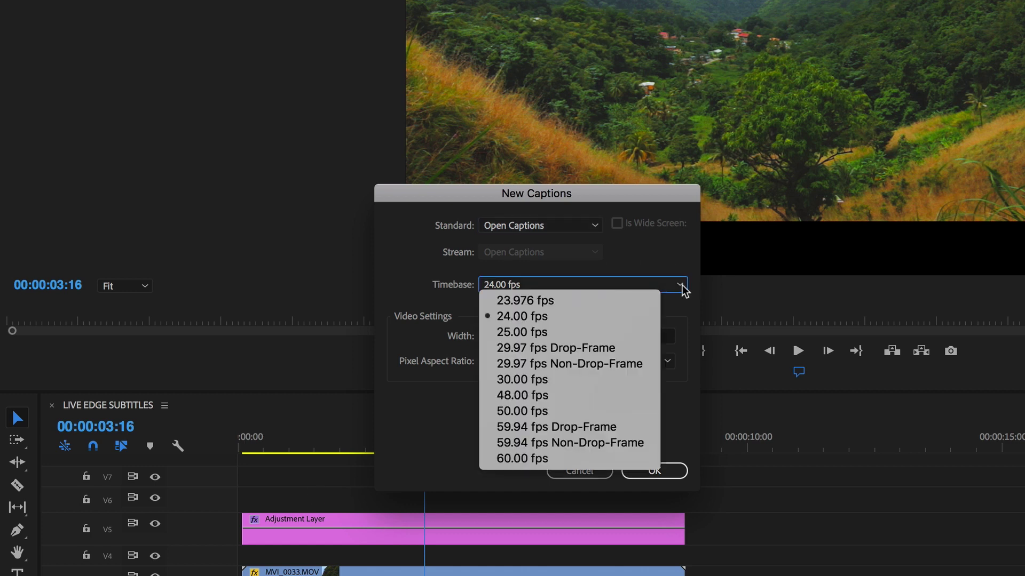
click(665, 276)
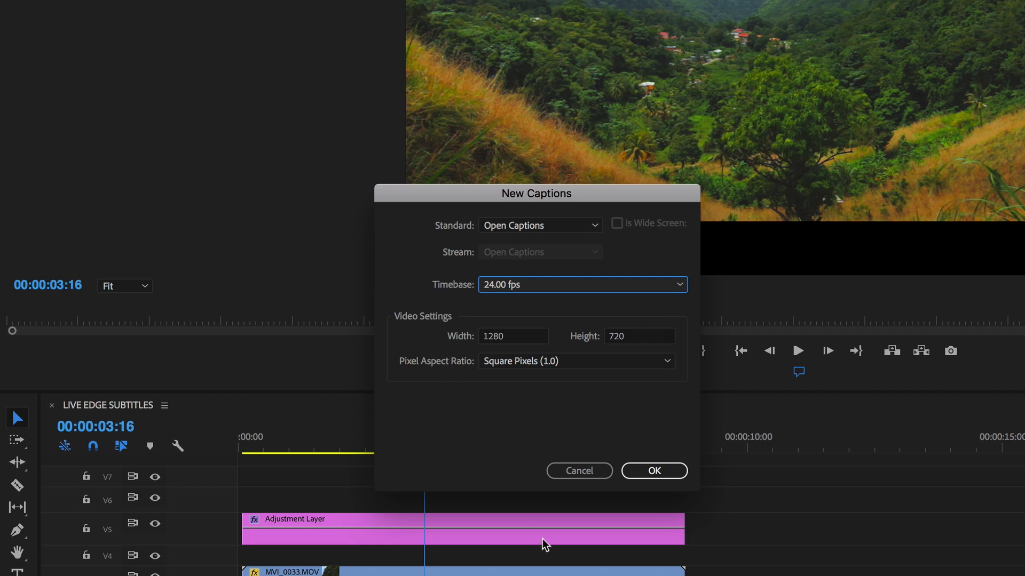
click(655, 471)
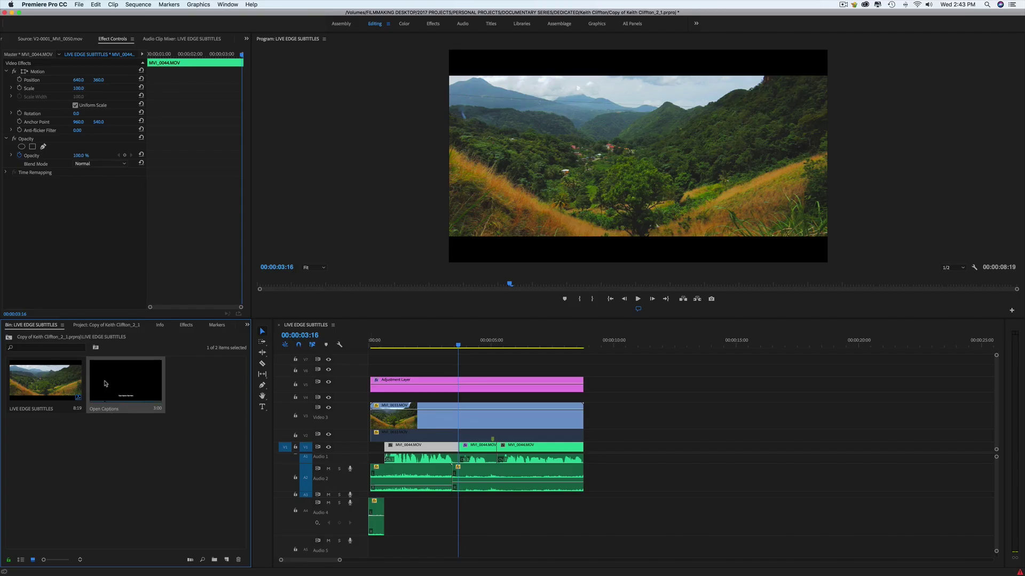
Step: Place the Open Captions clip above the adjustment layer, extended to the sequence end, with the playhead over it
drag(105, 383, 377, 372)
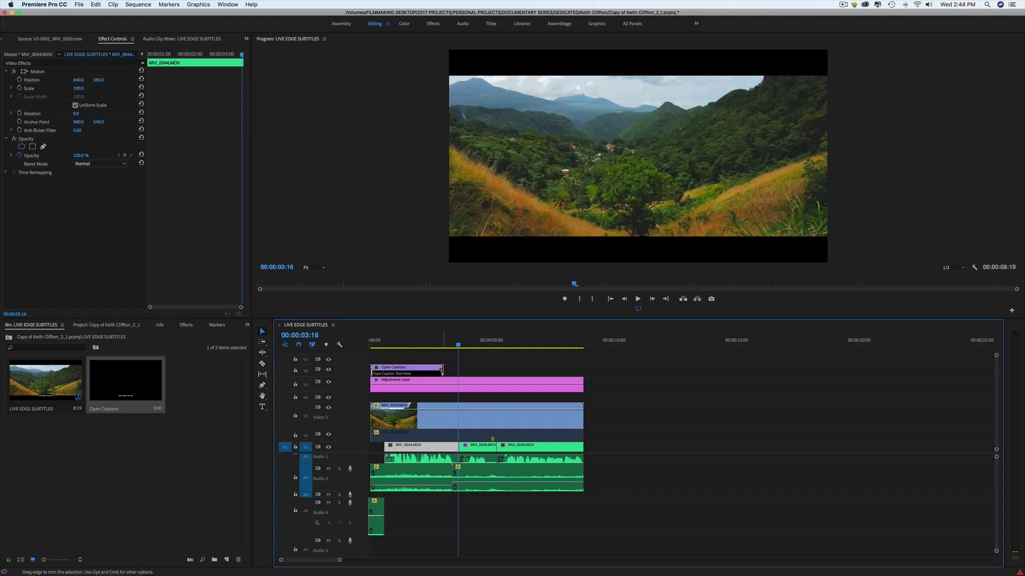
drag(442, 369, 580, 372)
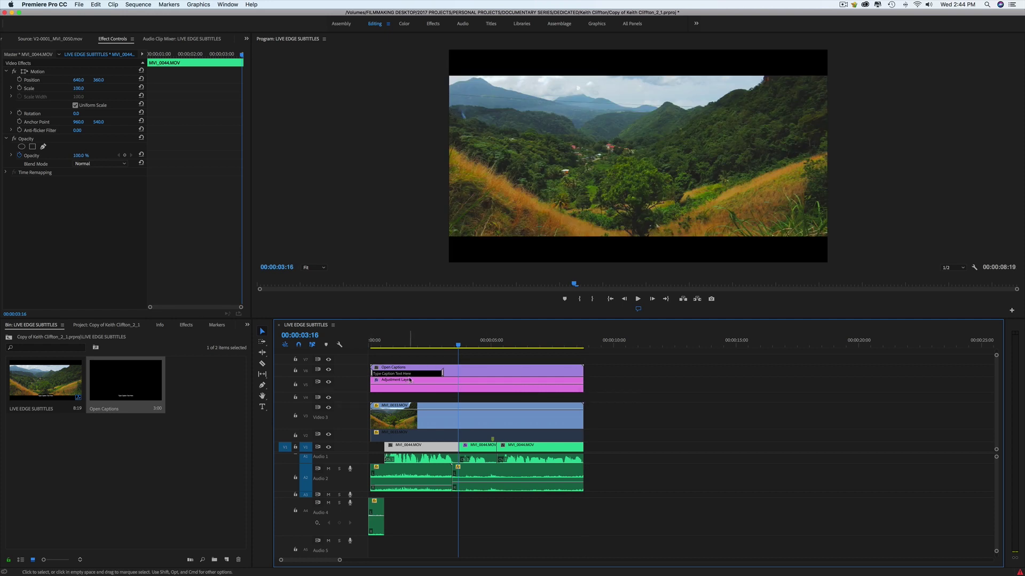
click(410, 345)
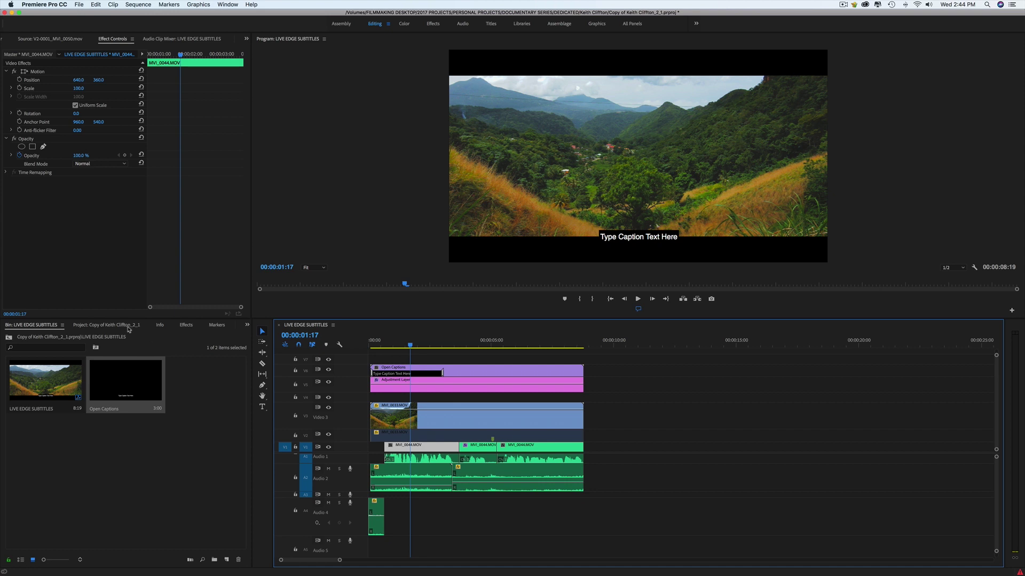
click(129, 329)
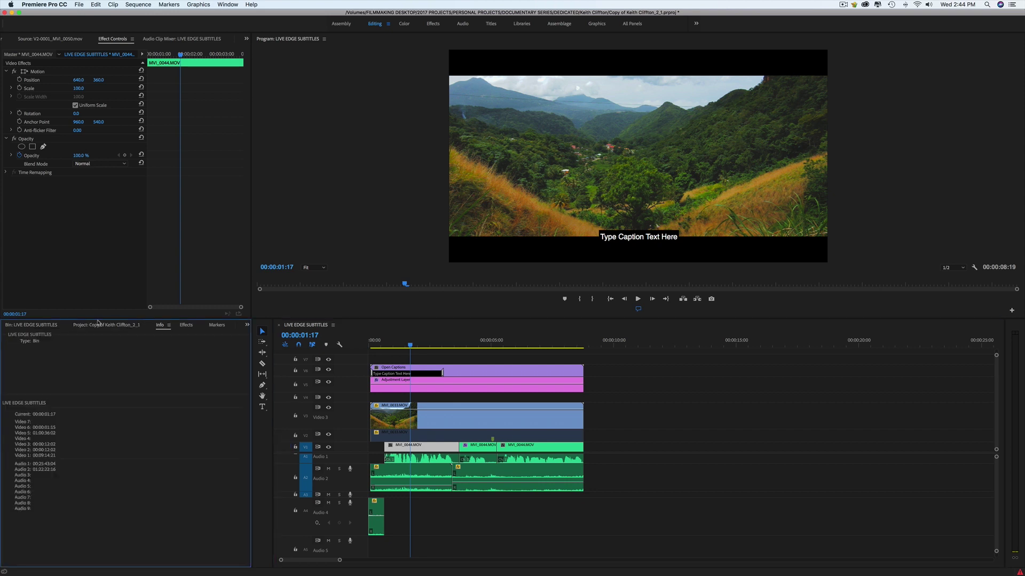
click(201, 328)
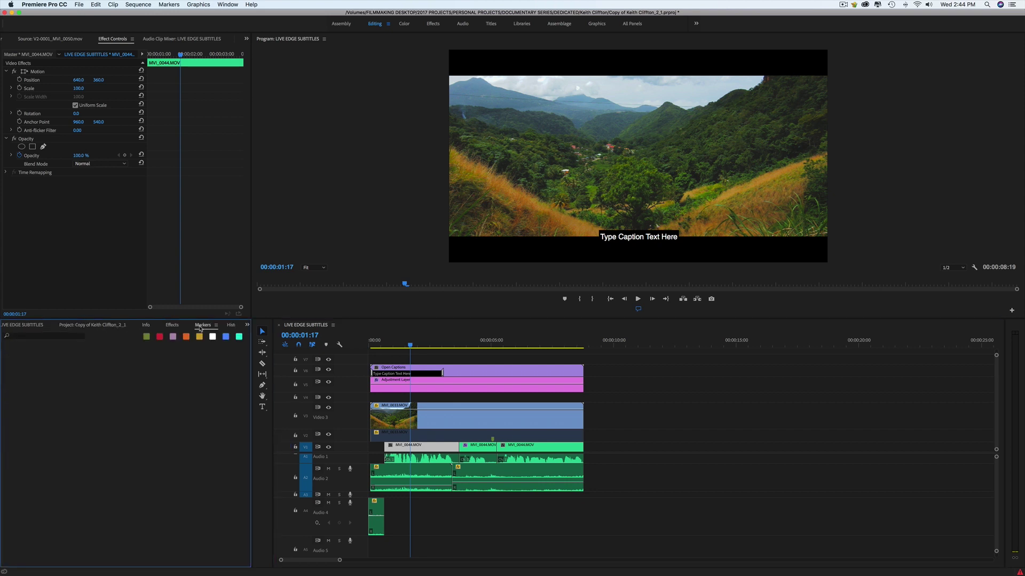
Step: Open the caption in the Captions panel and raise it from 93.4% to 89.06% vertically
double_click(396, 375)
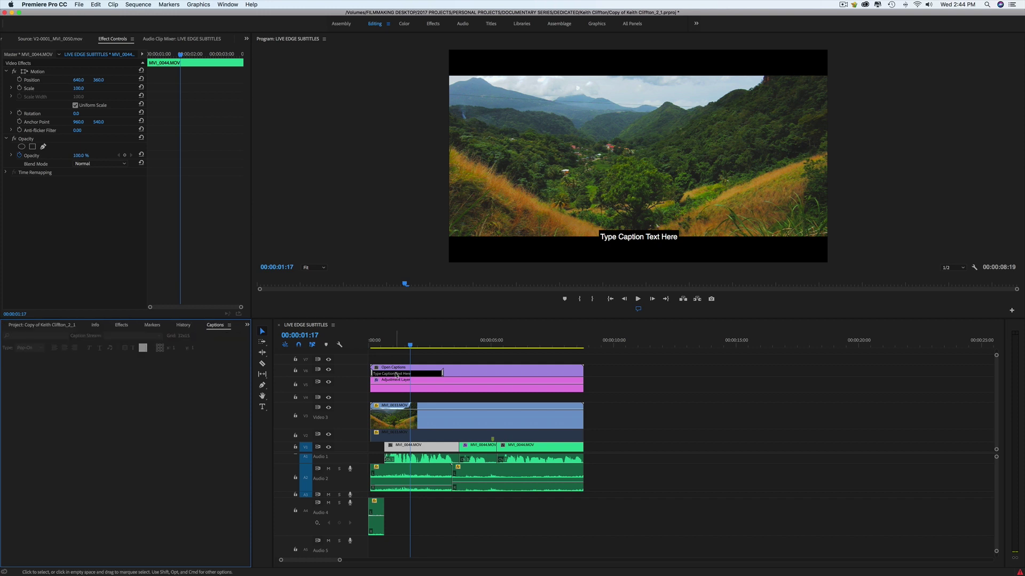
click(396, 375)
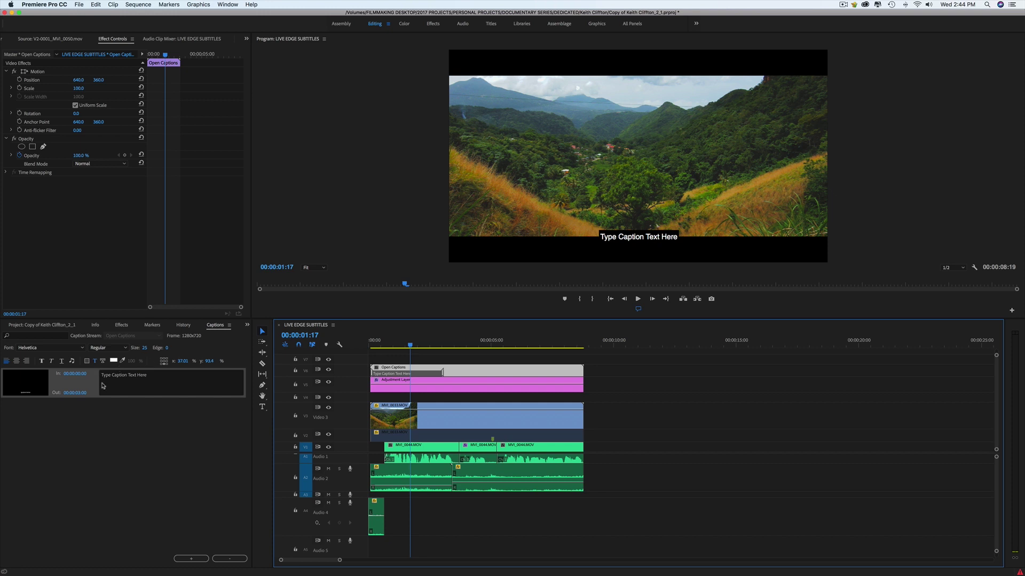
click(122, 387)
double_click(122, 386)
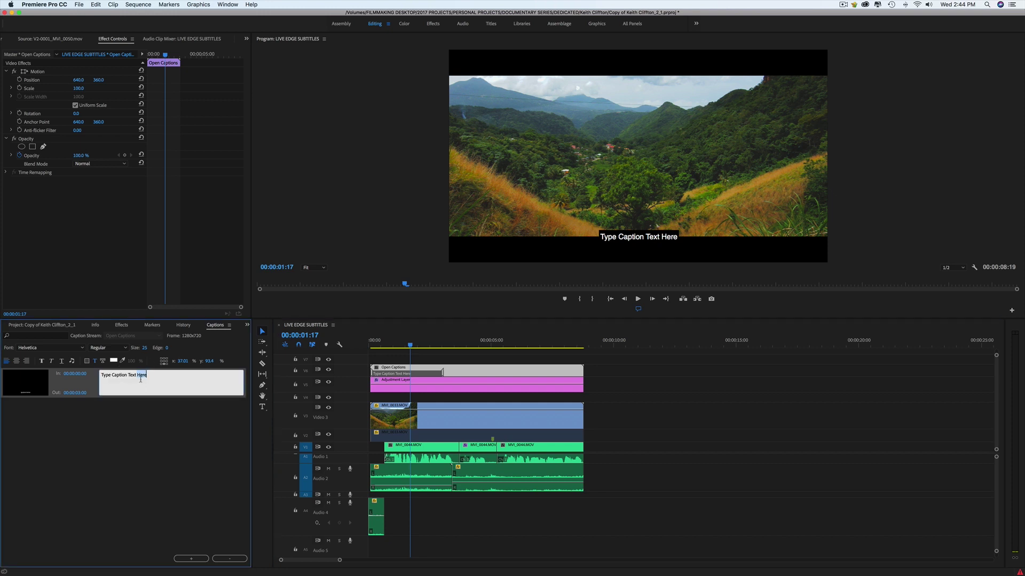
click(140, 379)
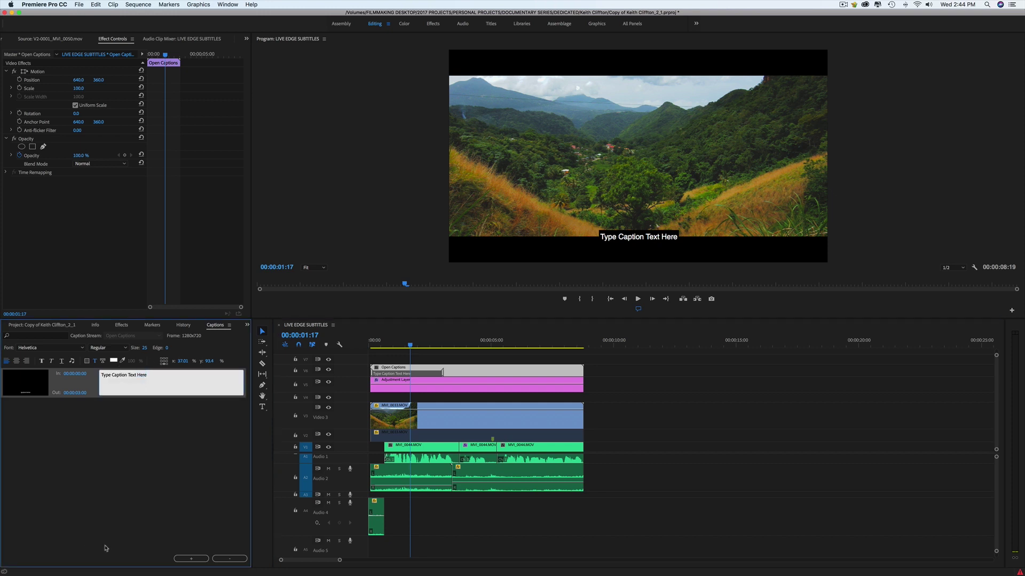
click(87, 361)
click(96, 361)
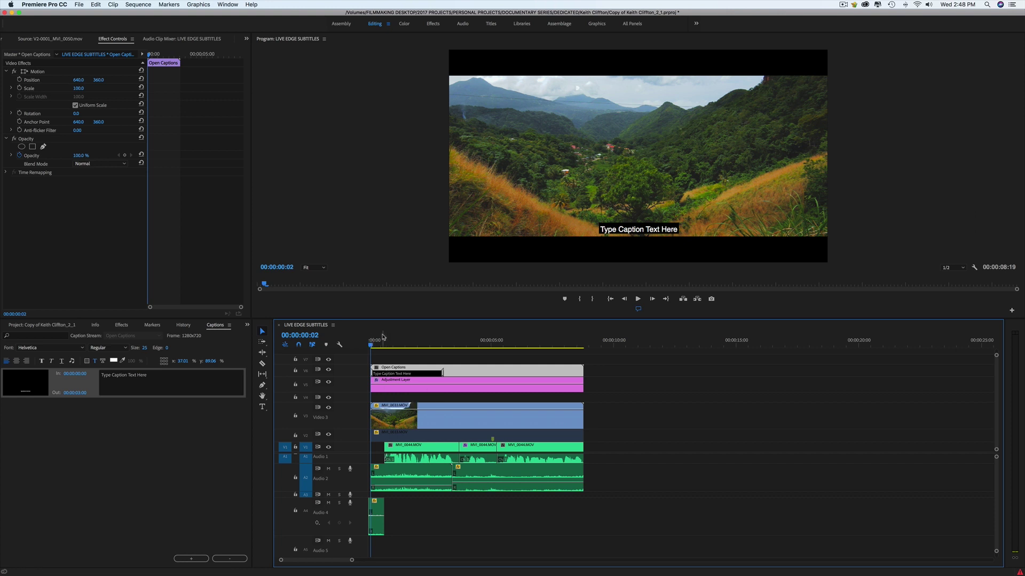
Step: Zoom the timeline in and play the sequence to hear the voiceover
key(=)
key(=)
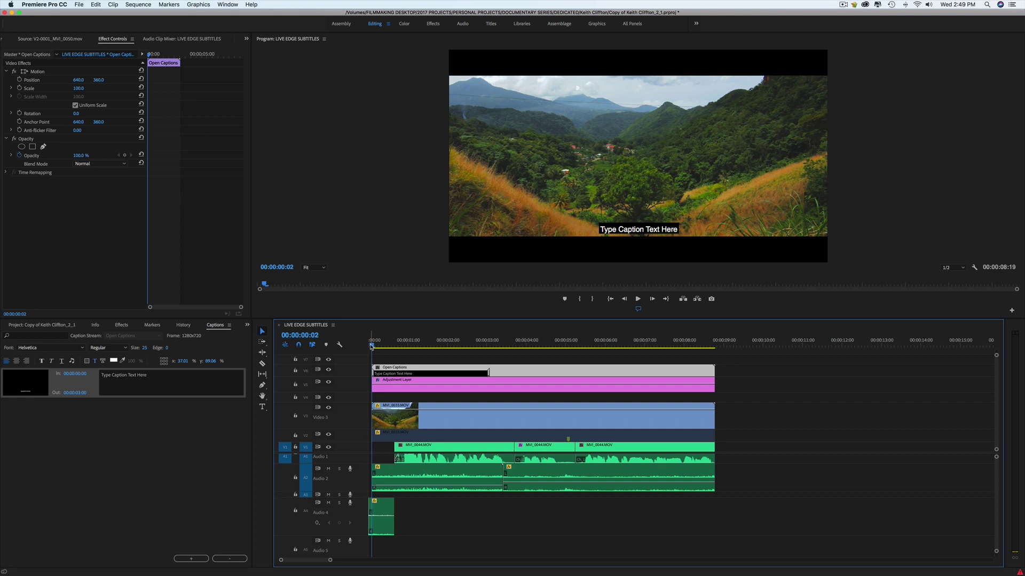
click(437, 477)
key(space)
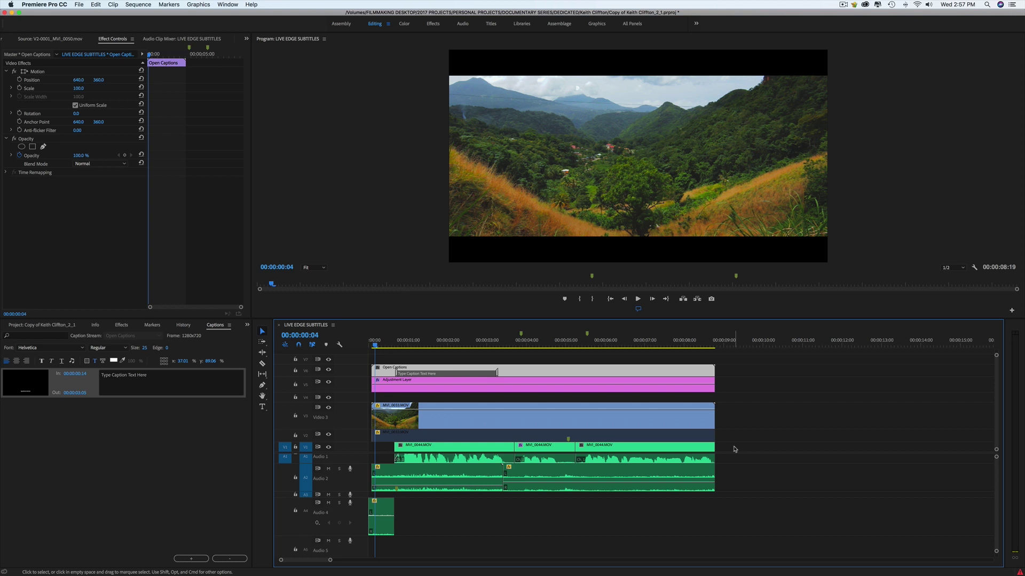
Step: Paste "C'est comme si on ne choisissait pas d'être un artiste" from the subtitle document into the caption
mouse_move(844, 574)
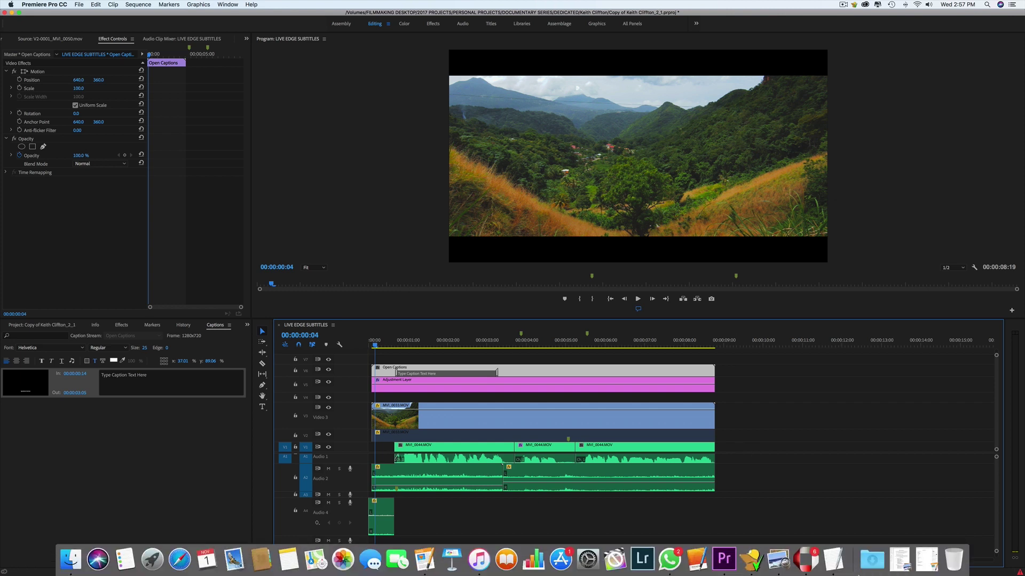
click(835, 559)
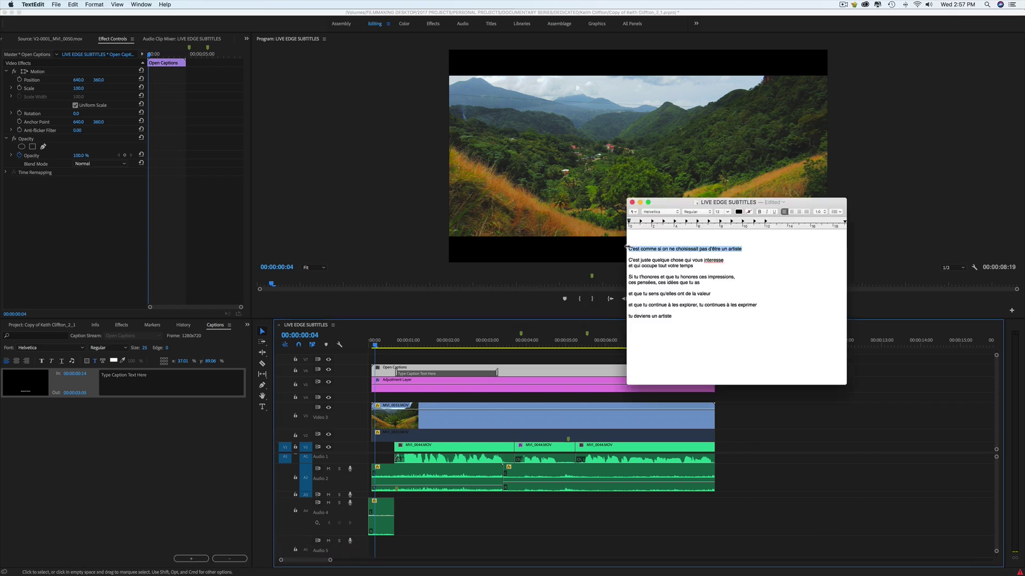
key(super+c)
click(172, 394)
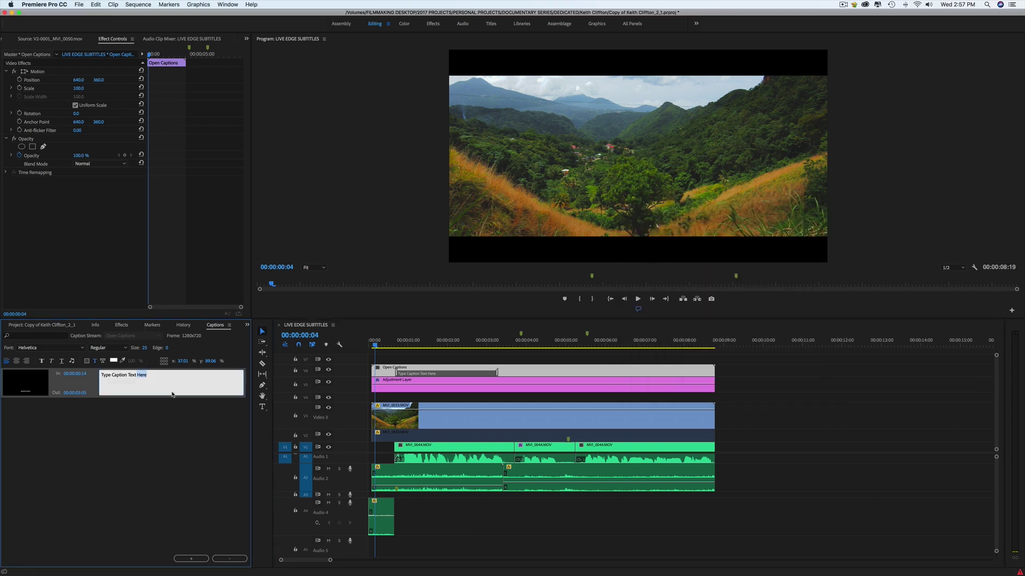
key(super+a)
key(super+v)
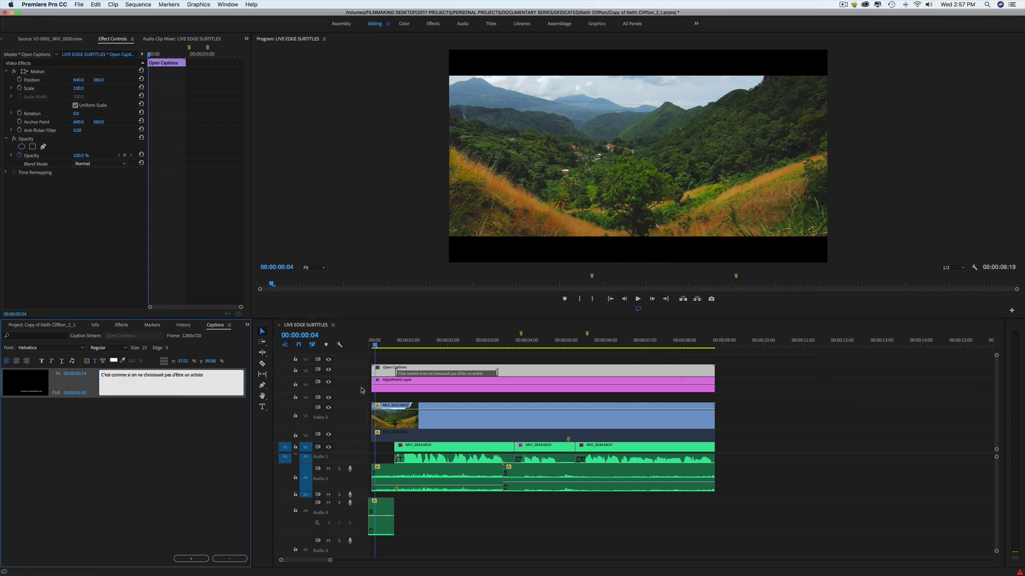
click(362, 390)
key(space)
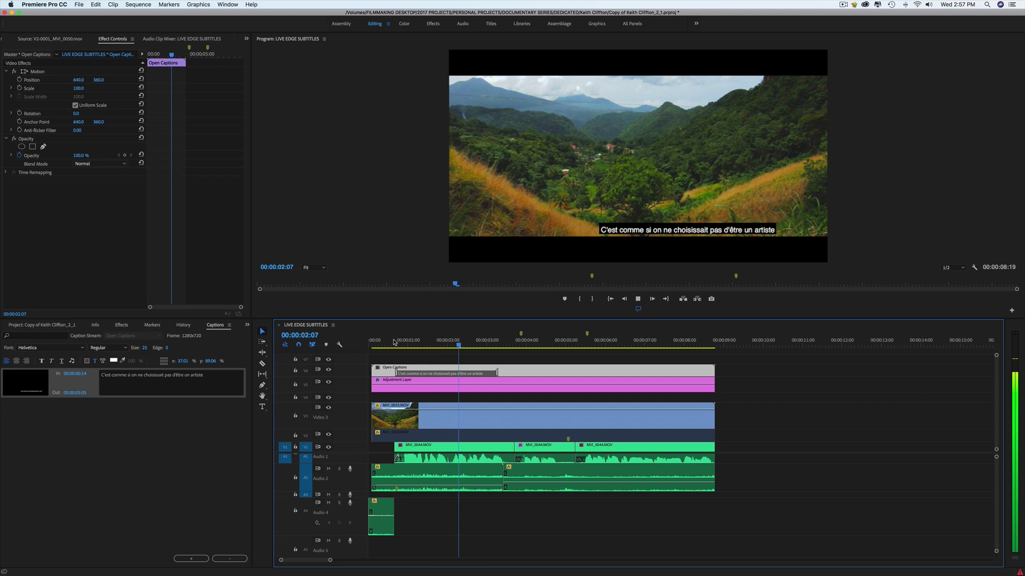
Step: Set the first caption's horizontal position to 29, then nudge it left to about 21
key(space)
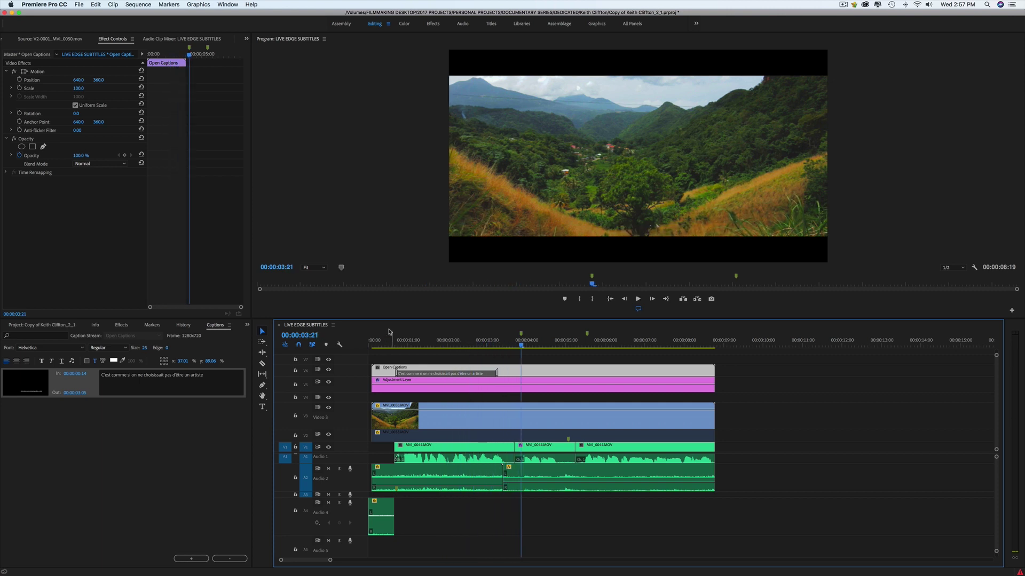
click(433, 343)
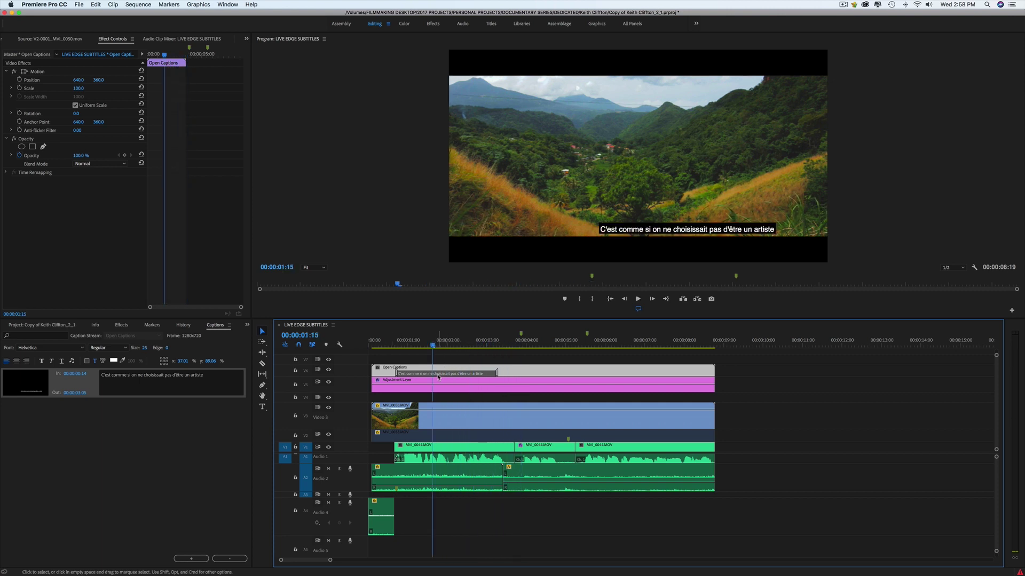
click(182, 361)
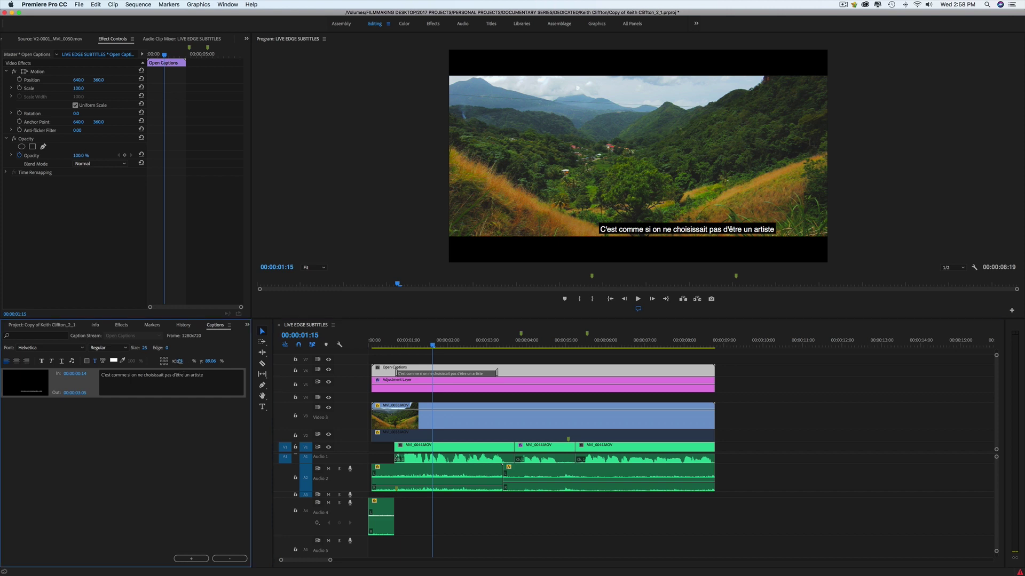
text(29)
key(Return)
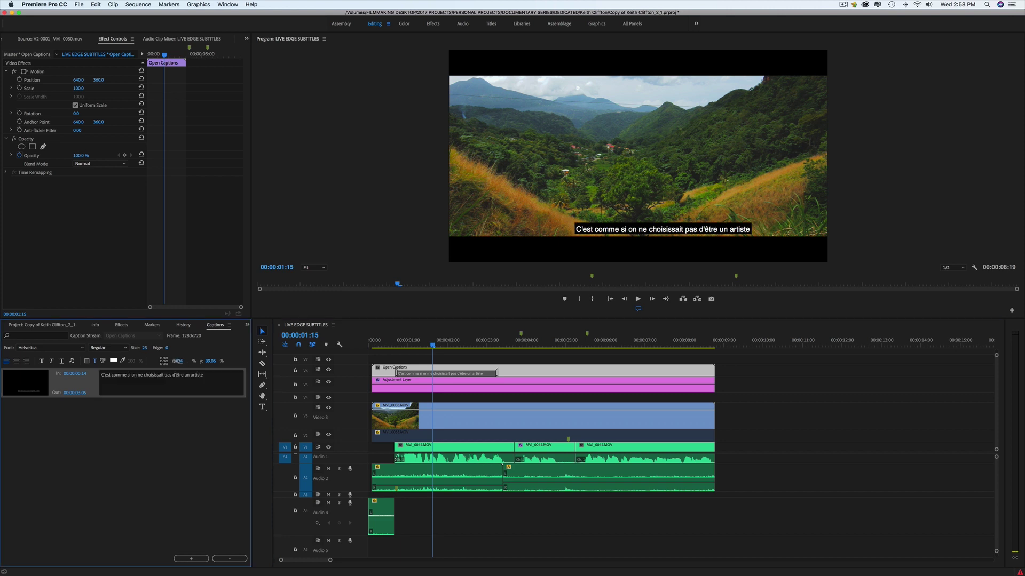
drag(175, 361, 173, 363)
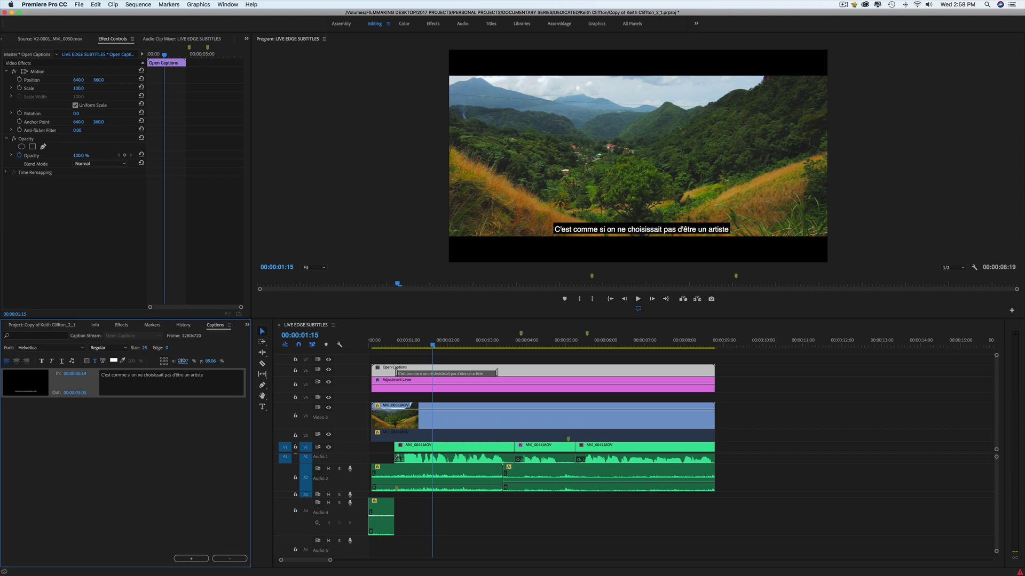
drag(182, 361, 180, 363)
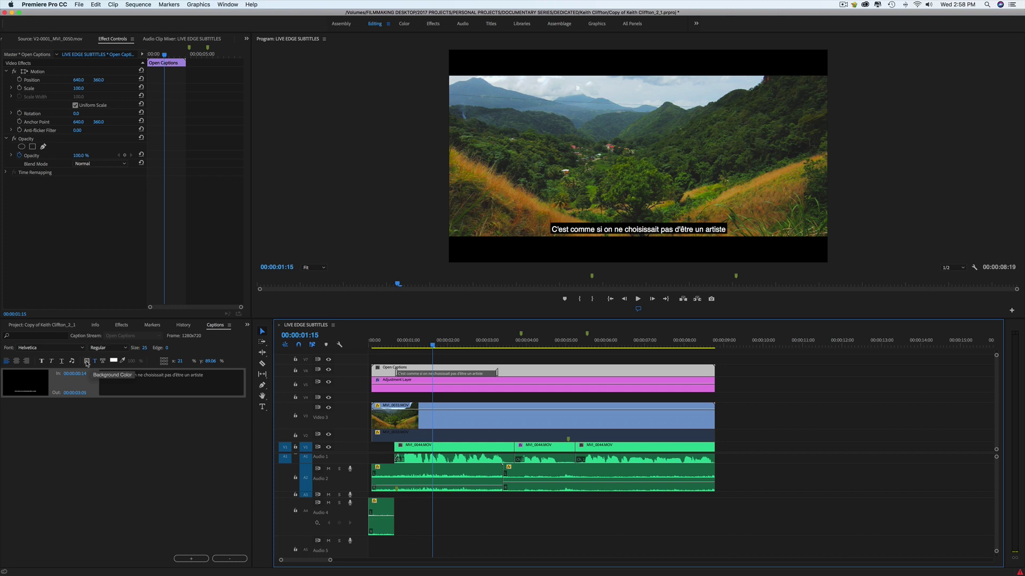
click(87, 362)
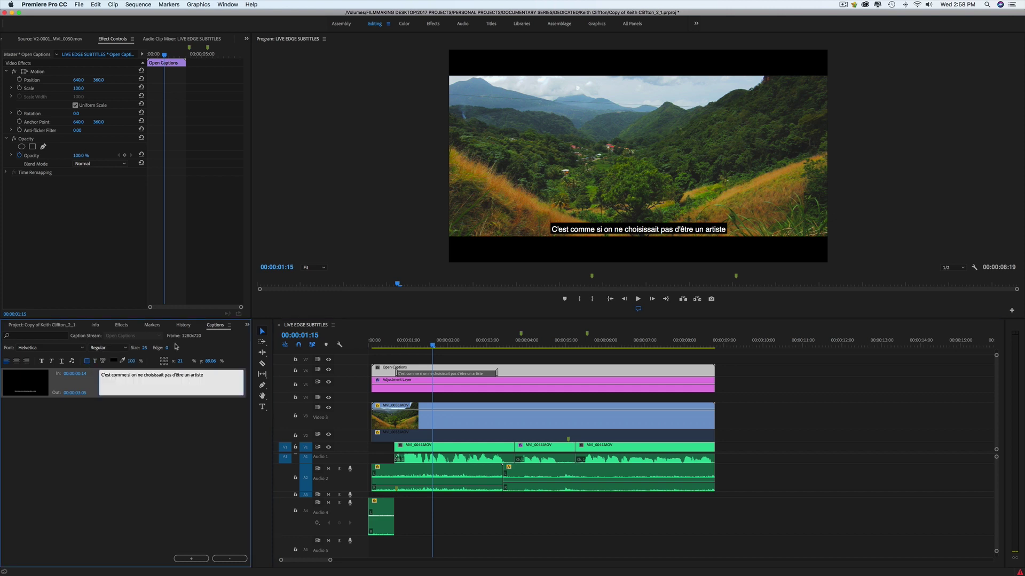
Step: Give the first caption a dark grey 454444 background and play it back to review
click(113, 362)
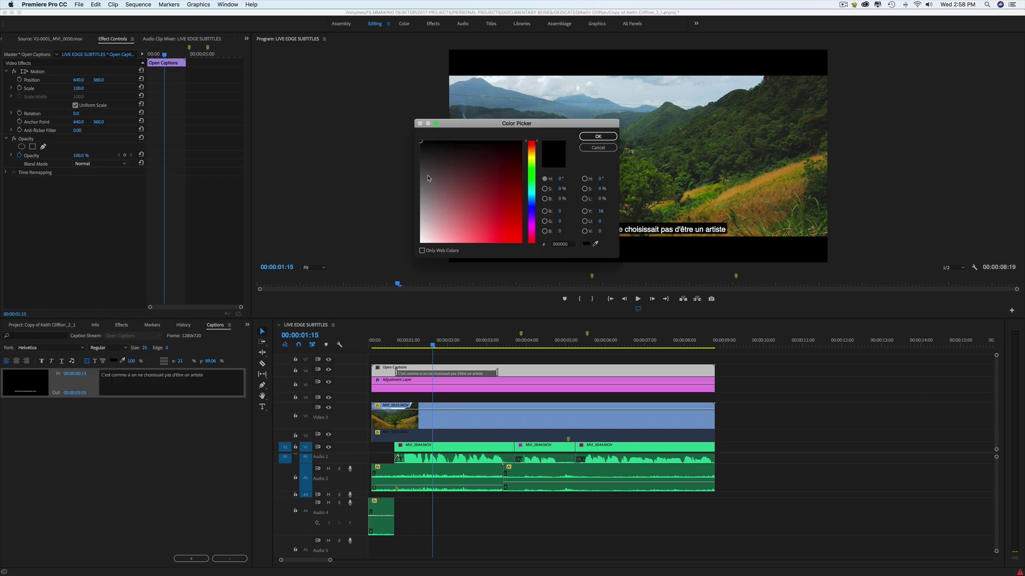
drag(427, 177, 421, 168)
click(586, 137)
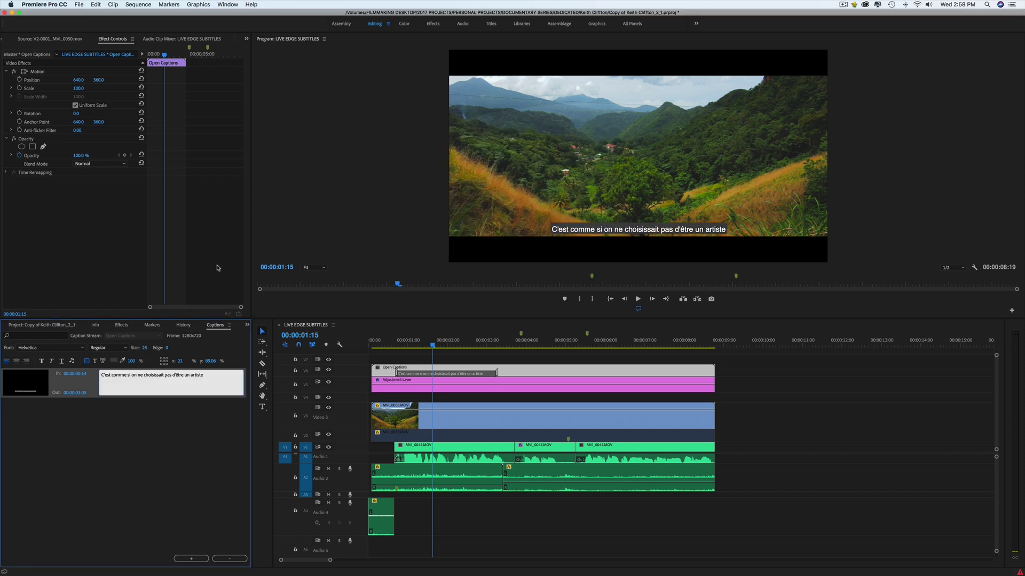
drag(443, 347, 398, 348)
key(space)
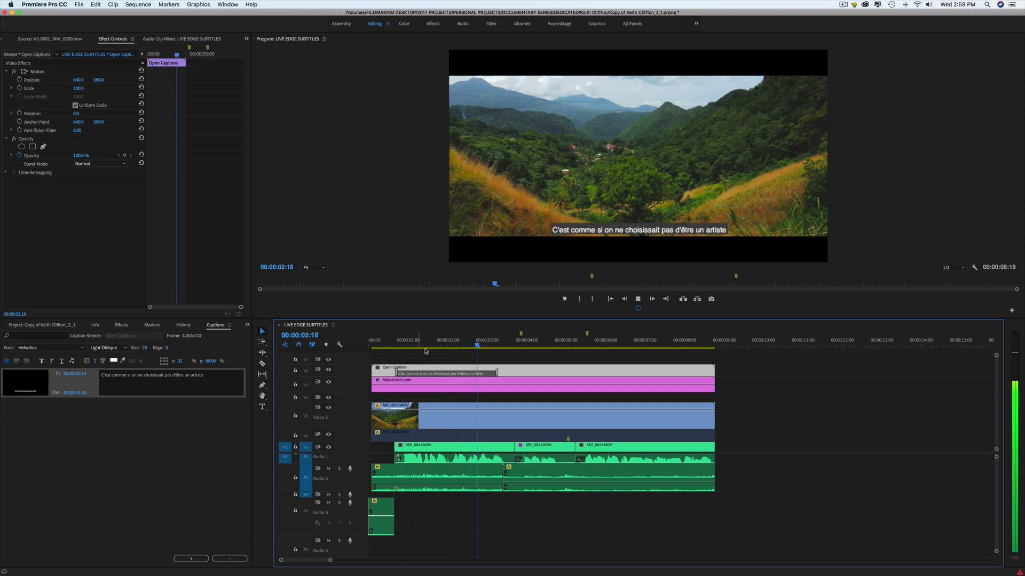
key(End)
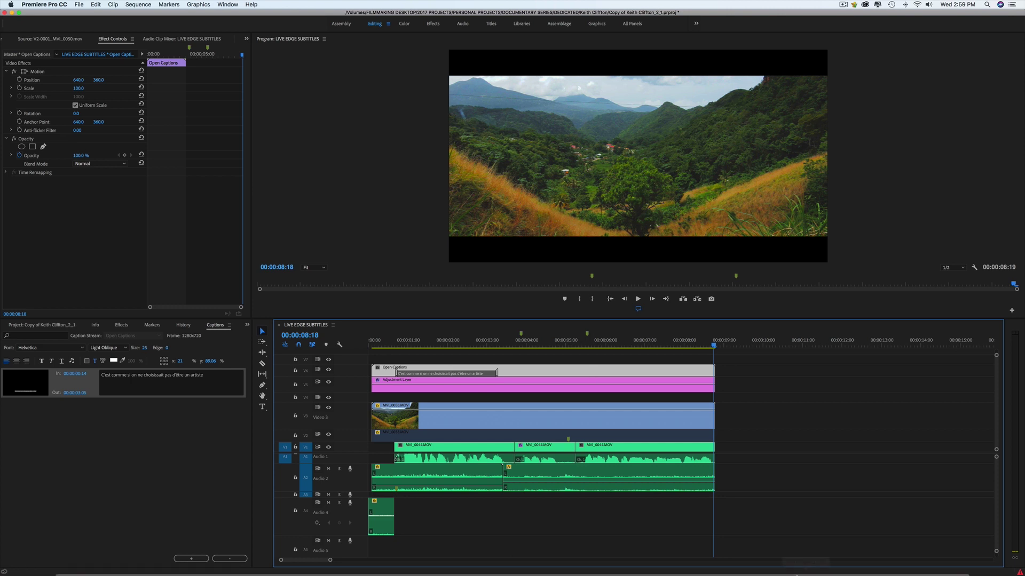
click(88, 420)
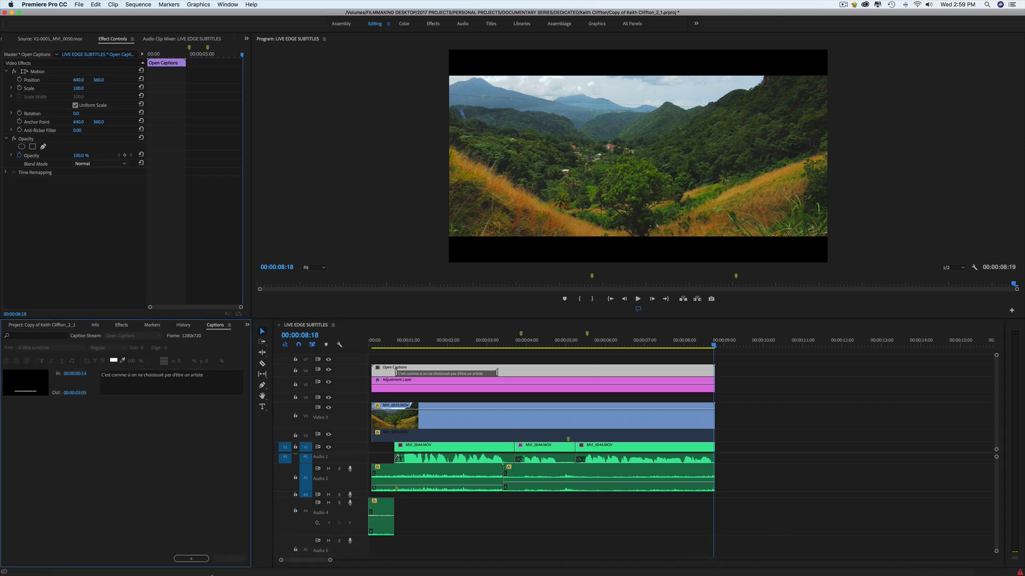
Step: Add a second caption right after the first, extended to 00:00:08:16
click(184, 562)
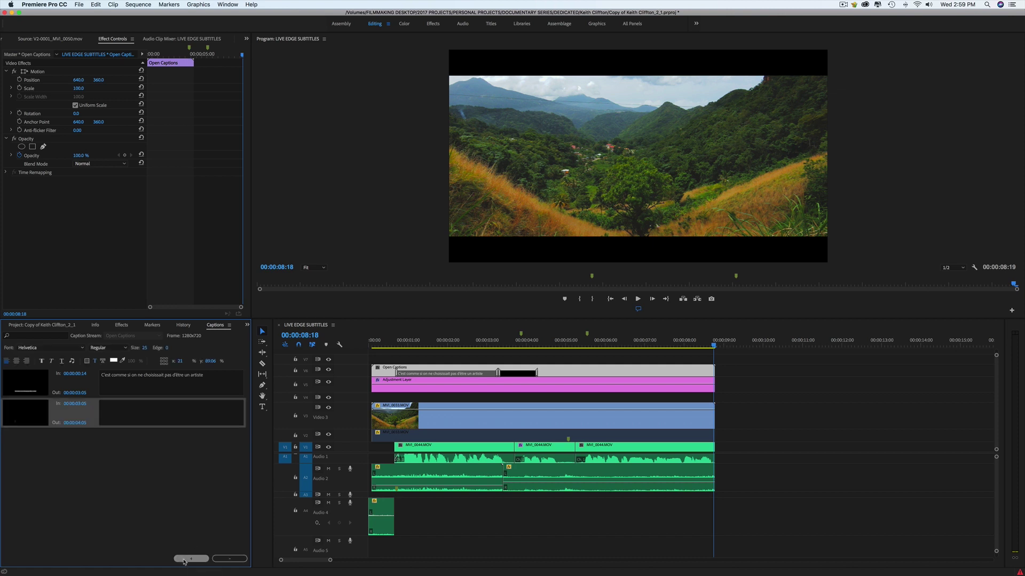
drag(521, 373, 536, 374)
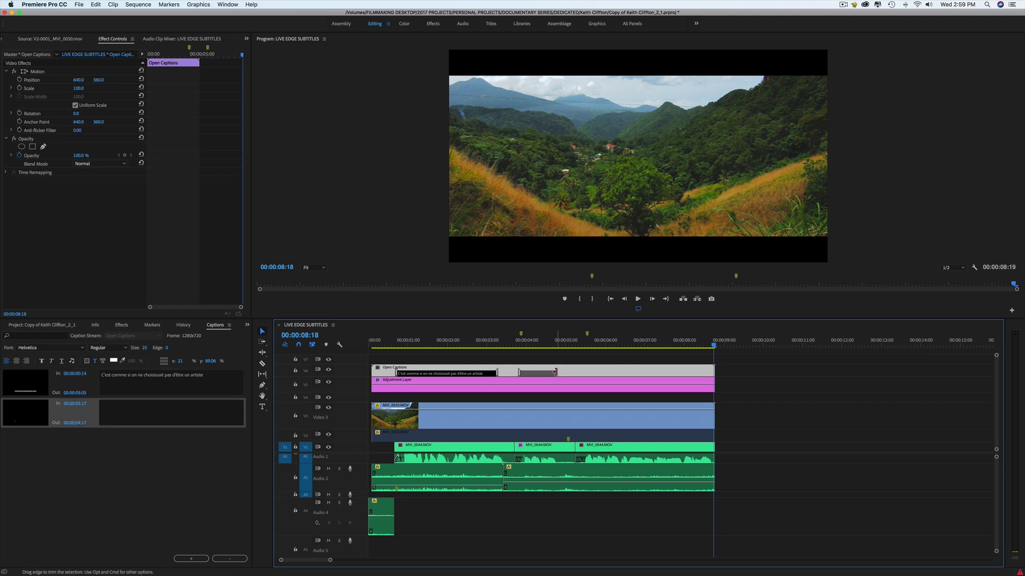
drag(555, 373, 717, 382)
Step: Copy the next two subtitle lines from the script document in TextEdit
mouse_move(750, 557)
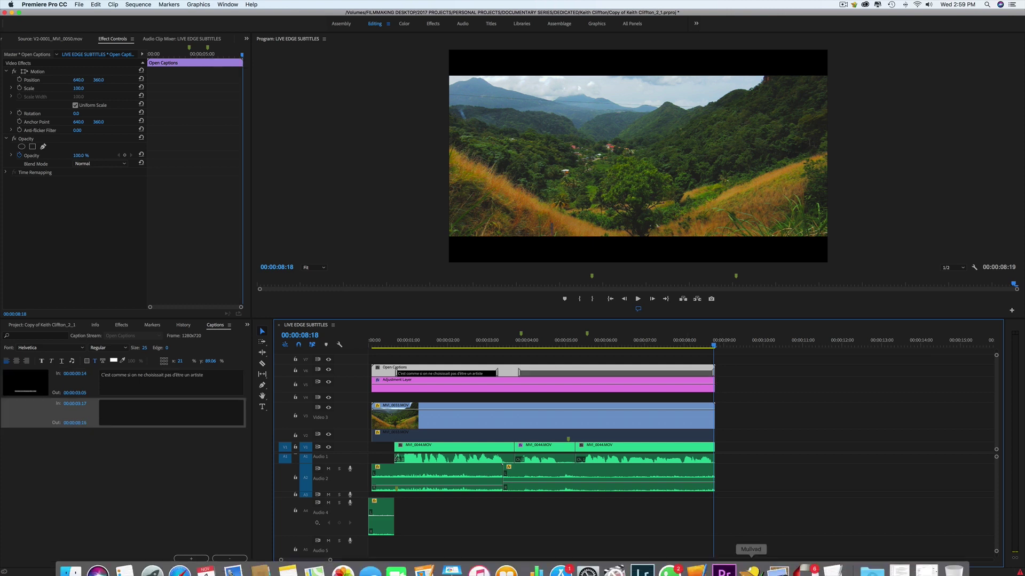
click(829, 557)
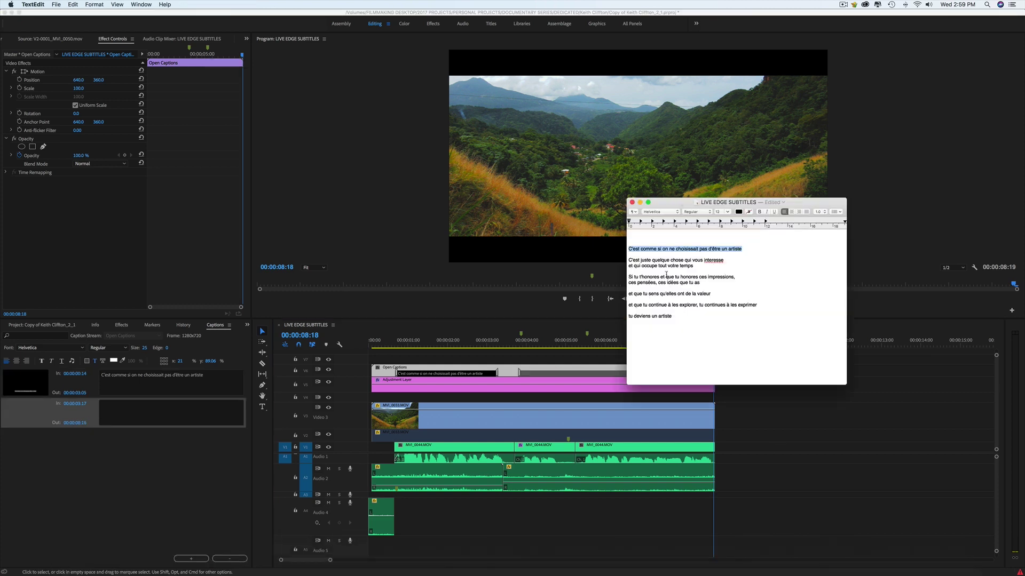
drag(693, 266, 629, 258)
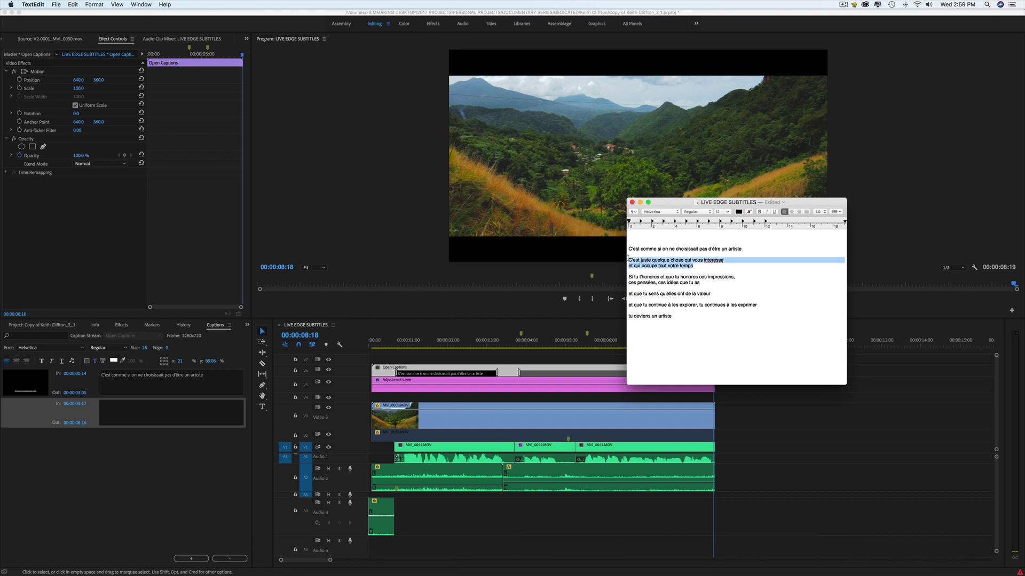
key(super+c)
click(142, 418)
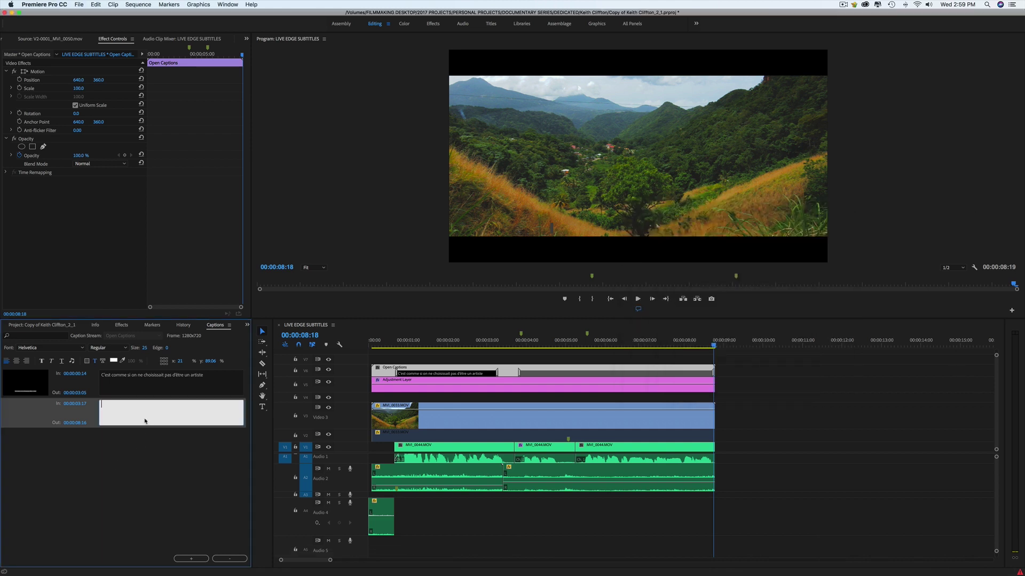
Step: Paste the two French lines into the second caption and set its horizontal position to 33
key(super+v)
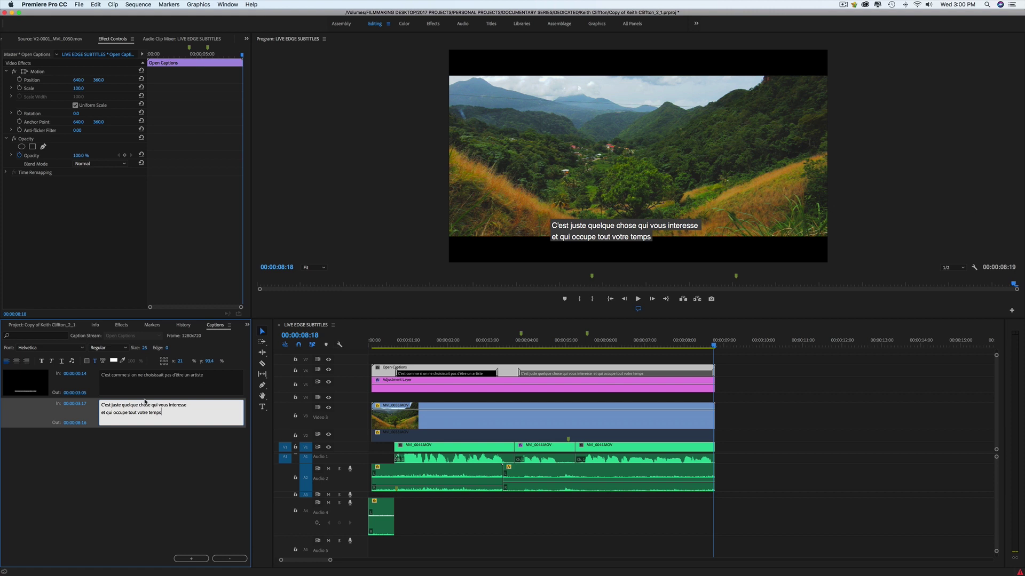
drag(181, 362, 185, 362)
click(186, 361)
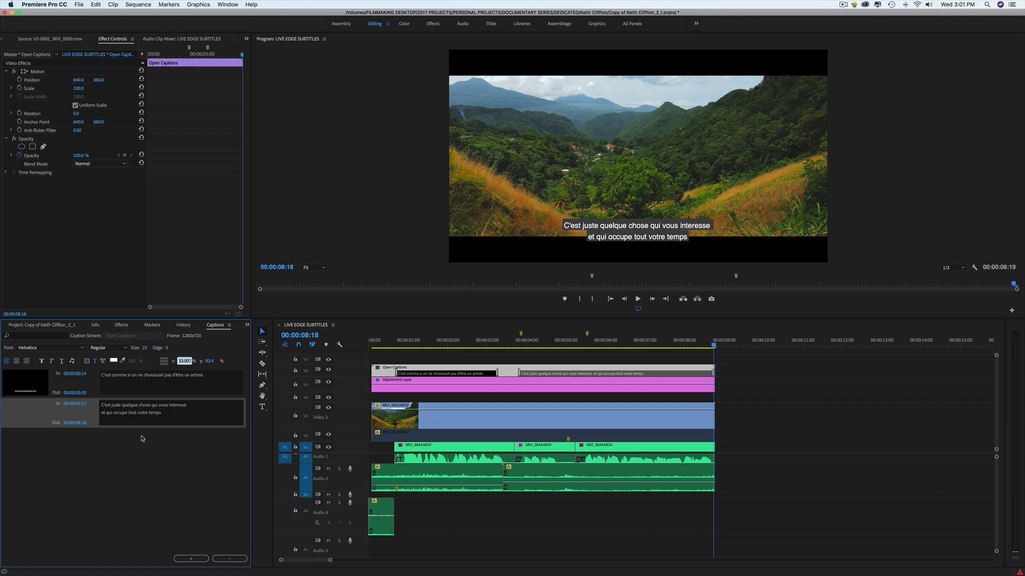
click(153, 423)
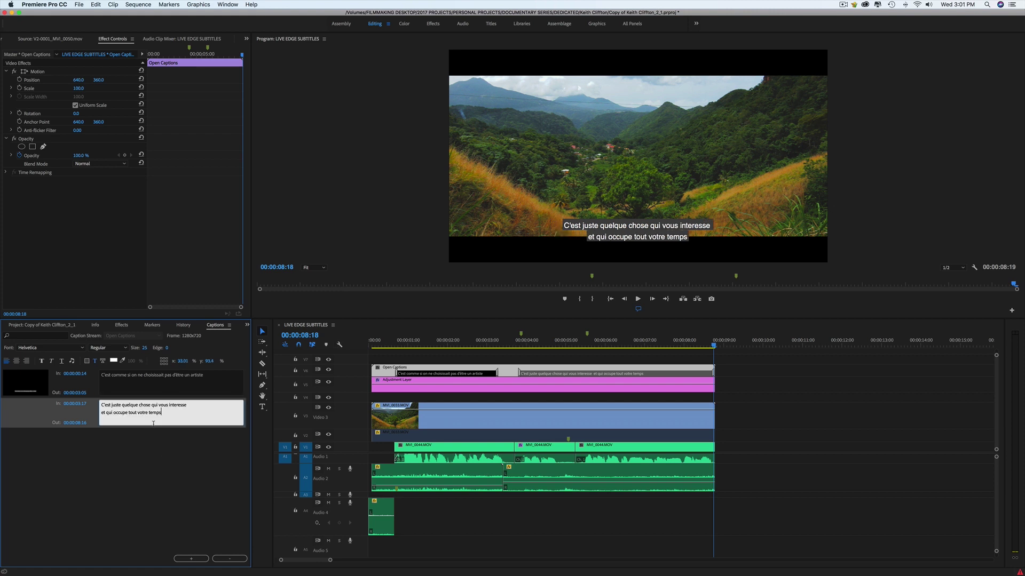
click(102, 413)
click(384, 342)
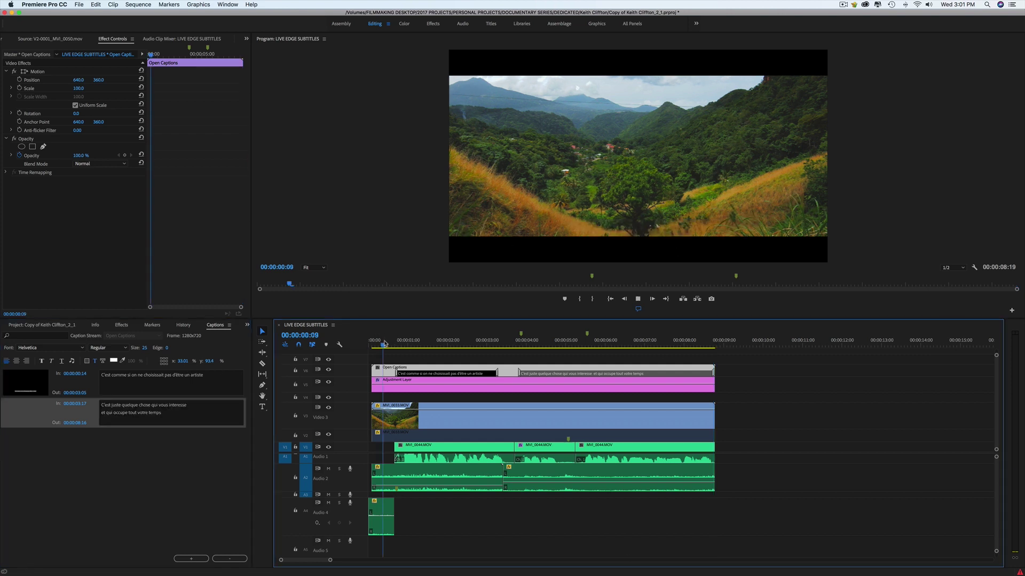
key(space)
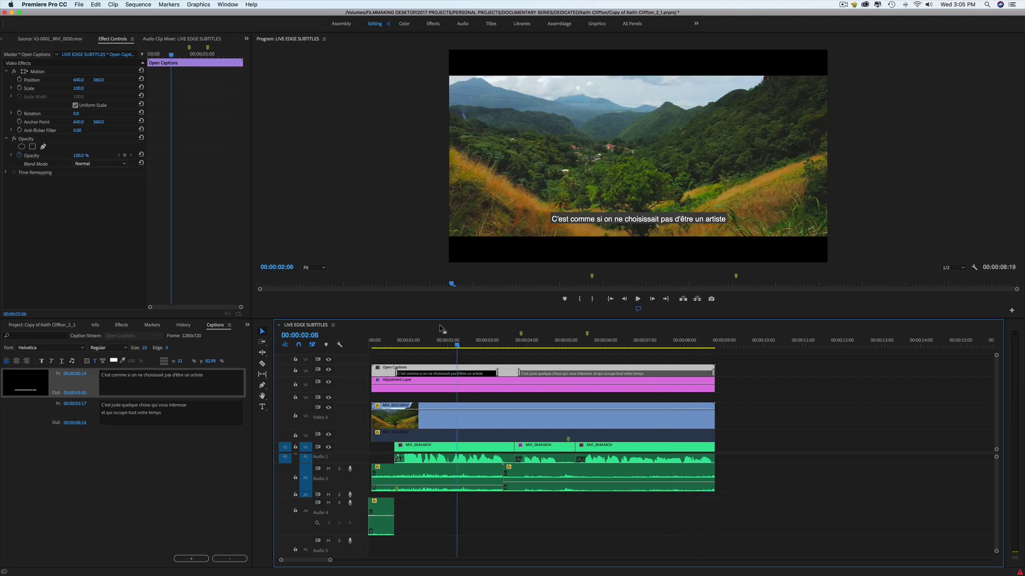
Step: In Export Media, set captions to Burn Captions Into Video, then close the export settings
click(83, 4)
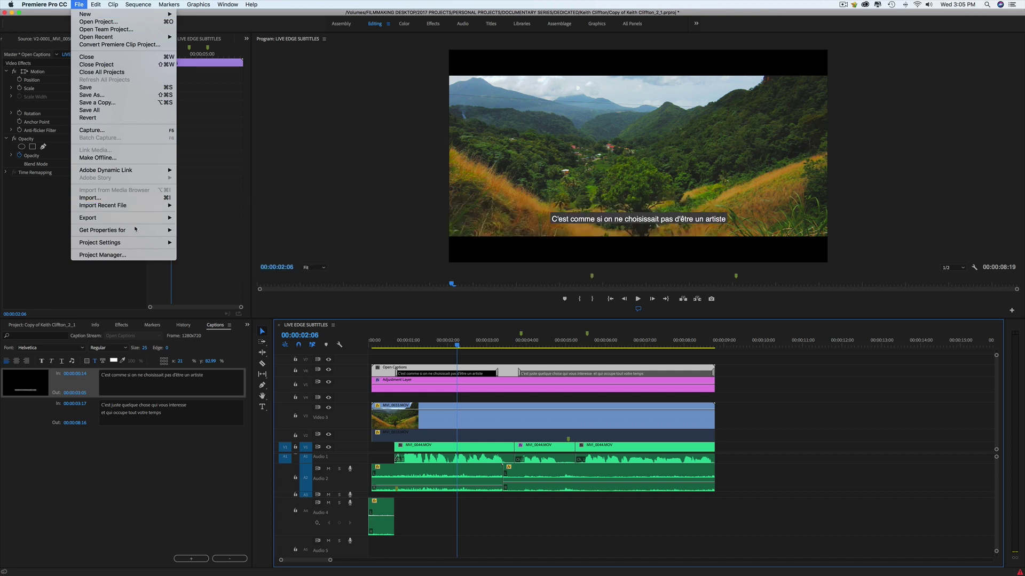
mouse_move(145, 218)
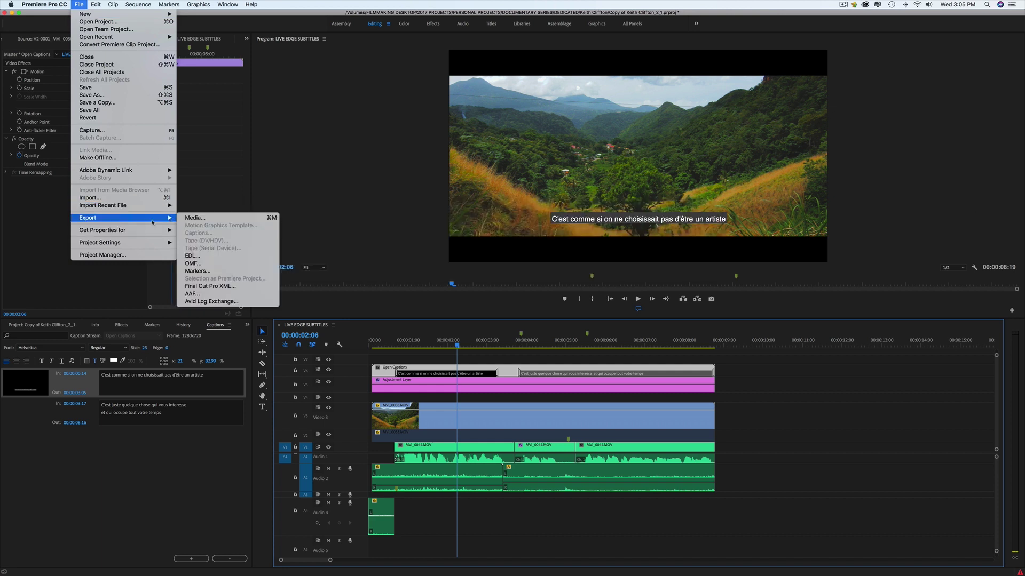
click(195, 220)
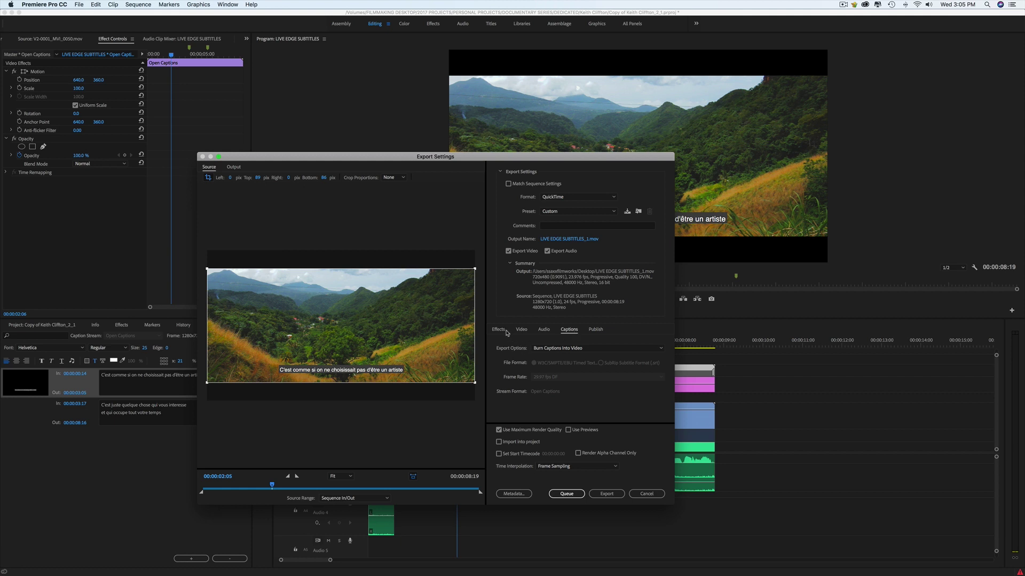
click(569, 349)
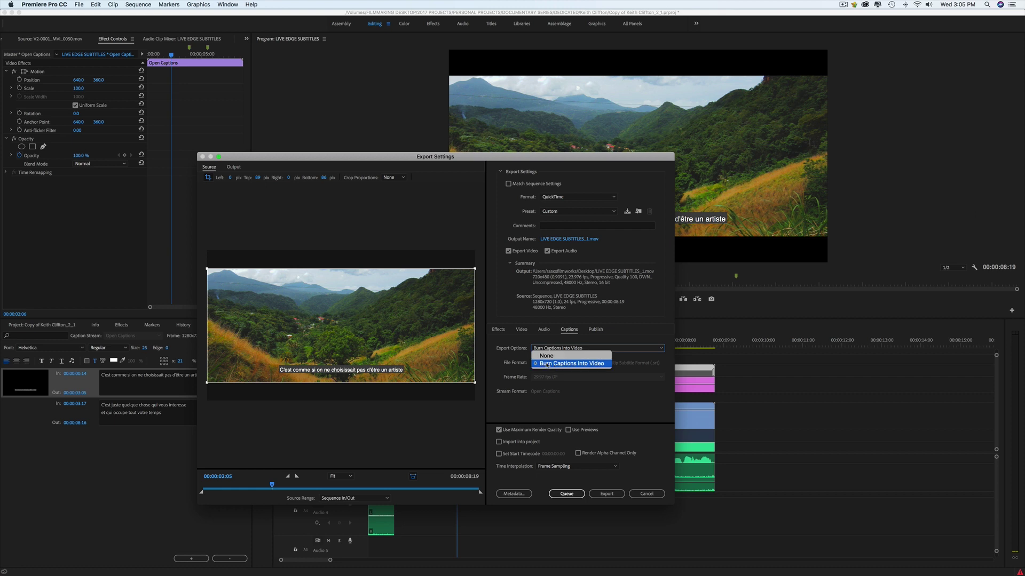
click(630, 344)
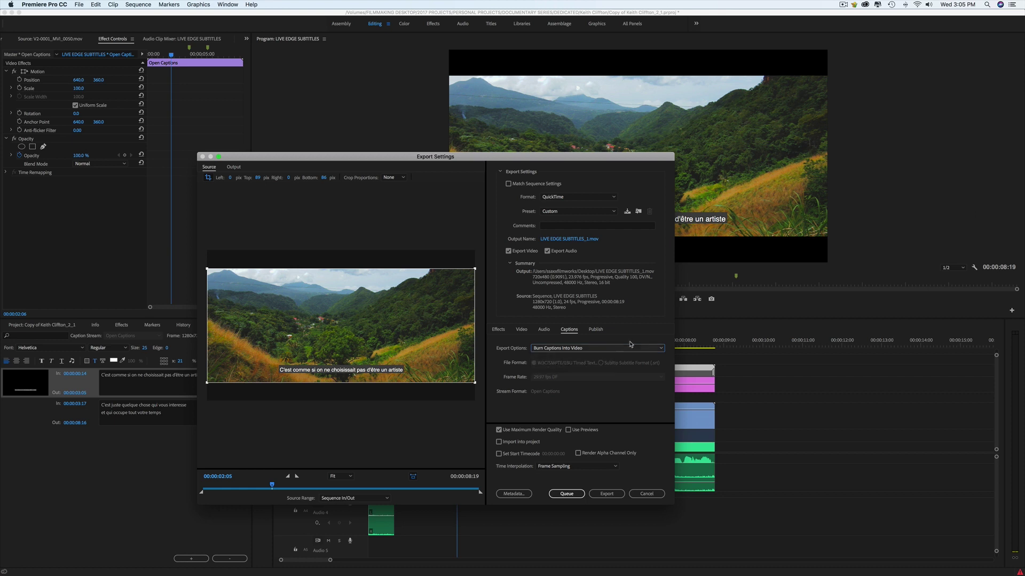
click(578, 351)
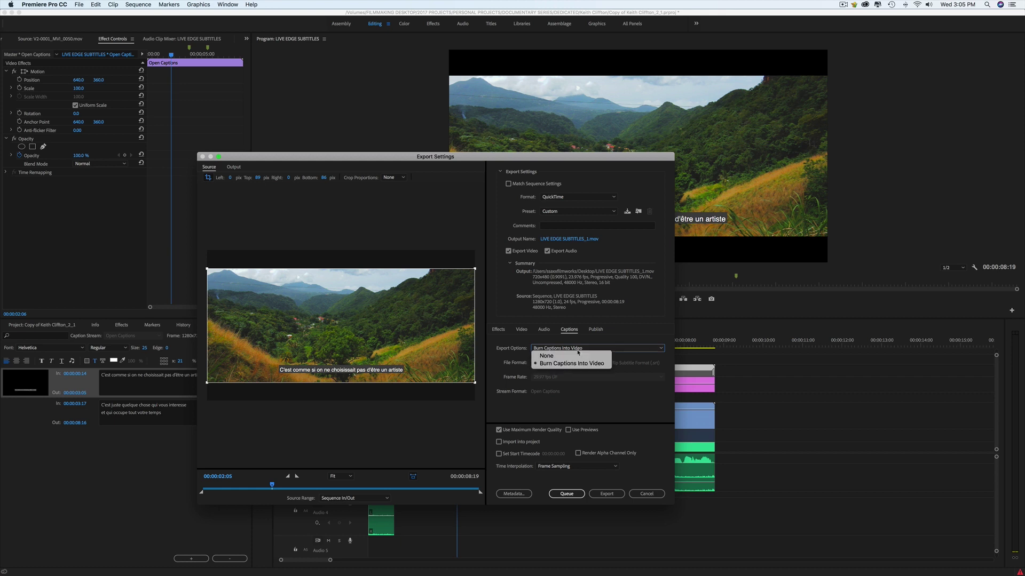
click(631, 353)
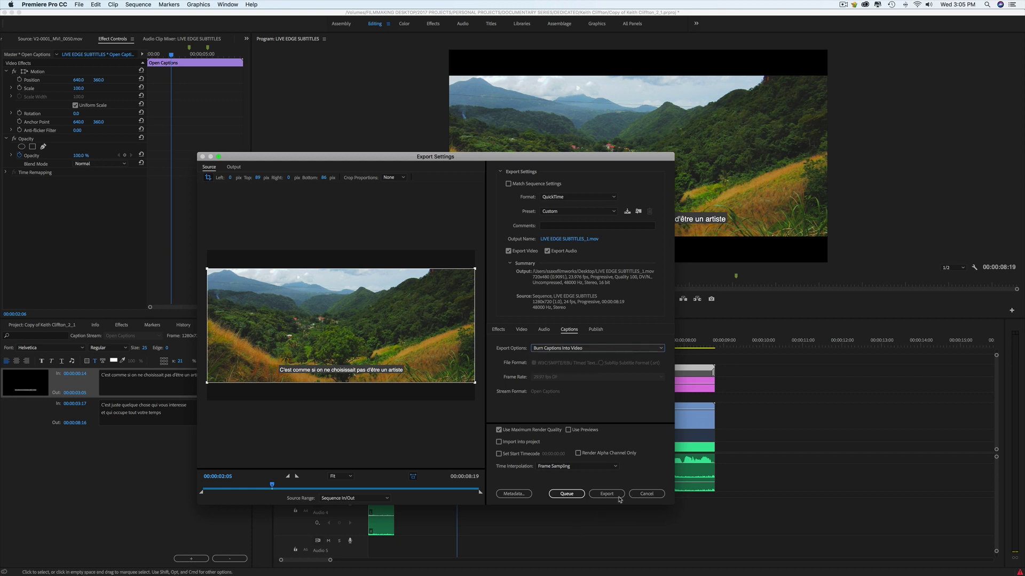
click(641, 494)
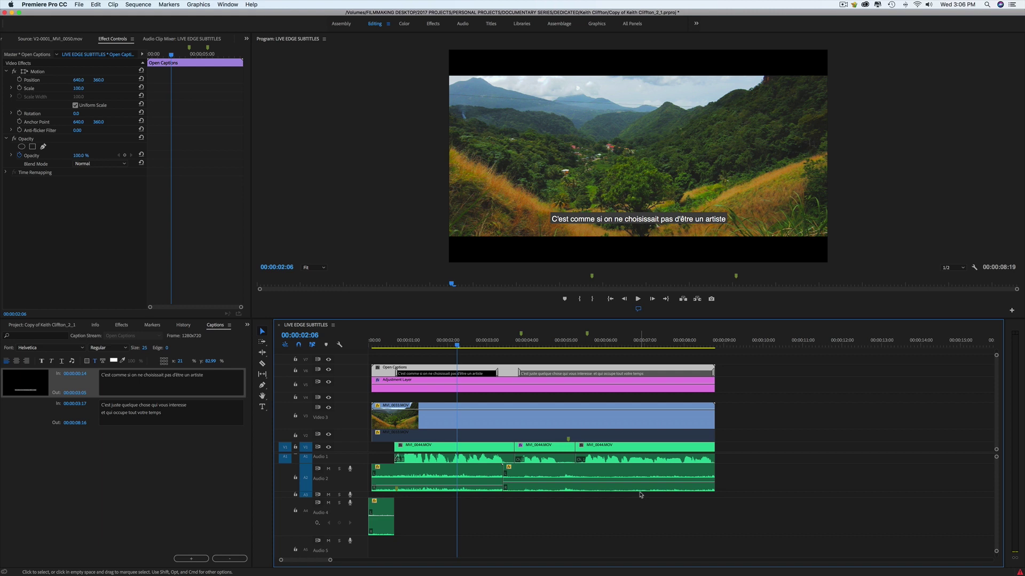